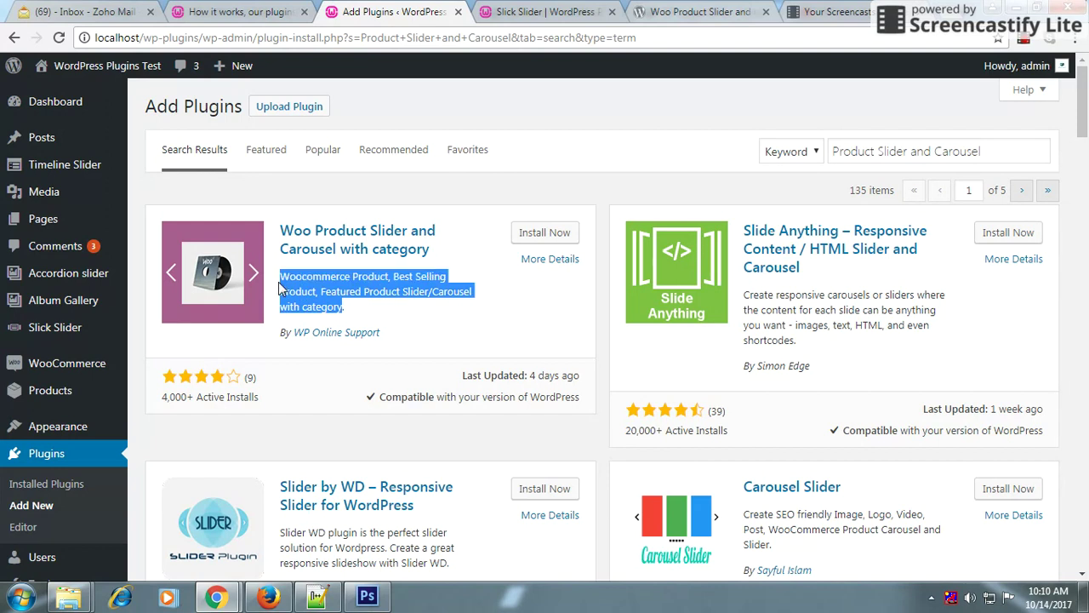
Install and activate the "Woo Product Slider and Carousel with category" plugin
left_click(539, 238)
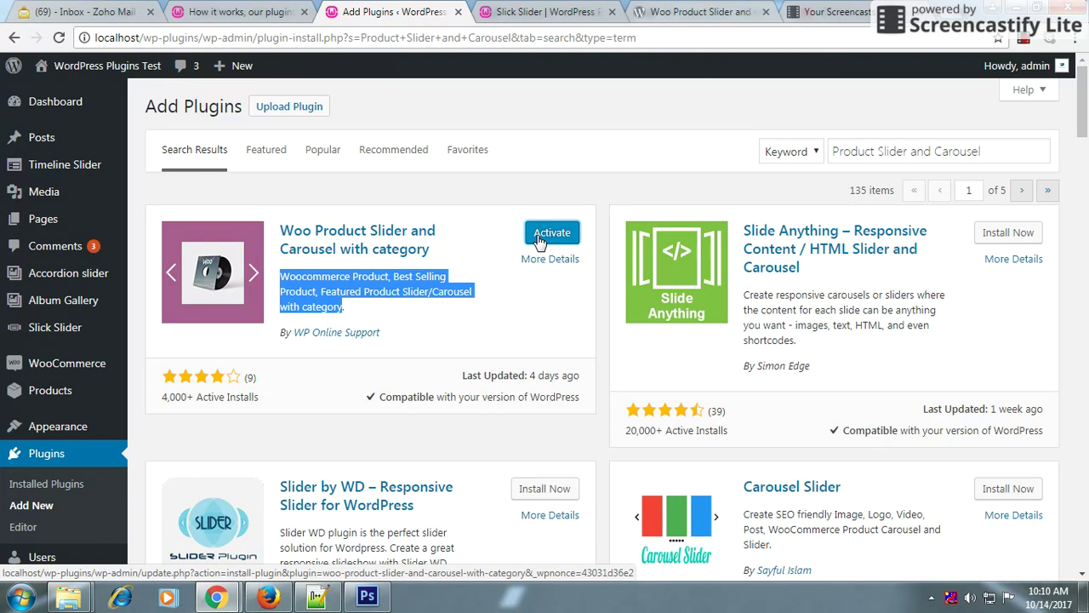
left_click(541, 241)
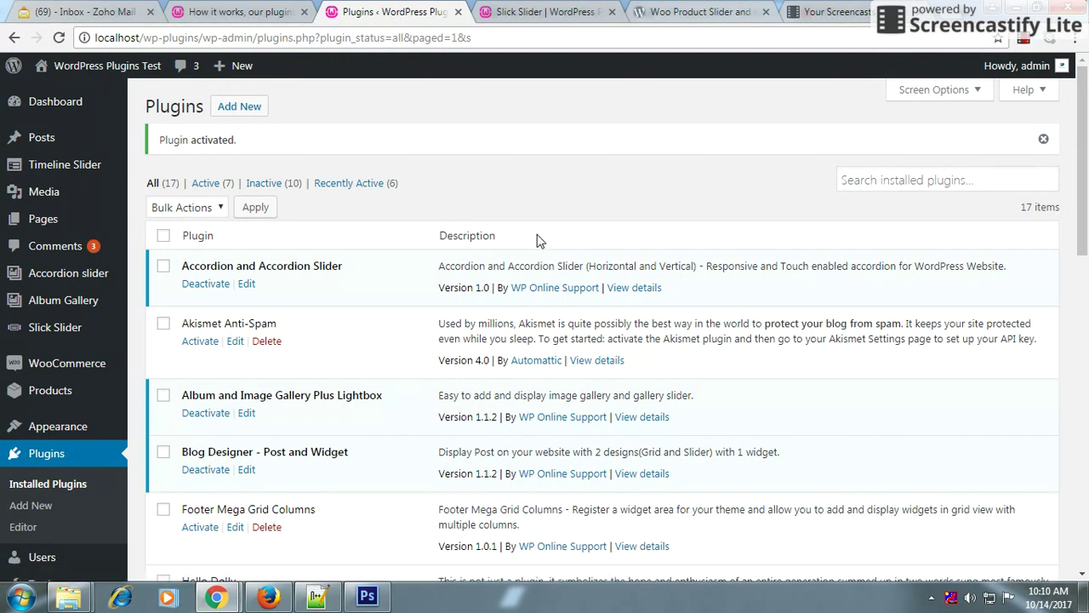
Check the versions of the Woo Product Slider and Carousel with category plugin and WooCommerce among the installed plugins
scroll(385, 383, "down", 3)
scroll(385, 382, "down", 3)
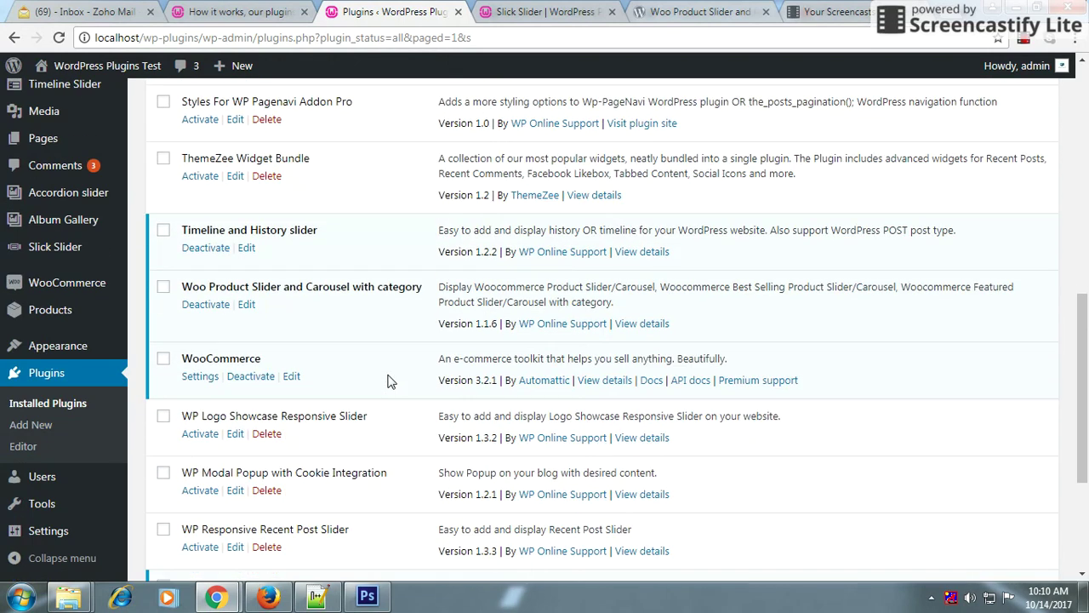
left_click_drag(423, 287, 199, 286)
left_click_drag(439, 324, 496, 322)
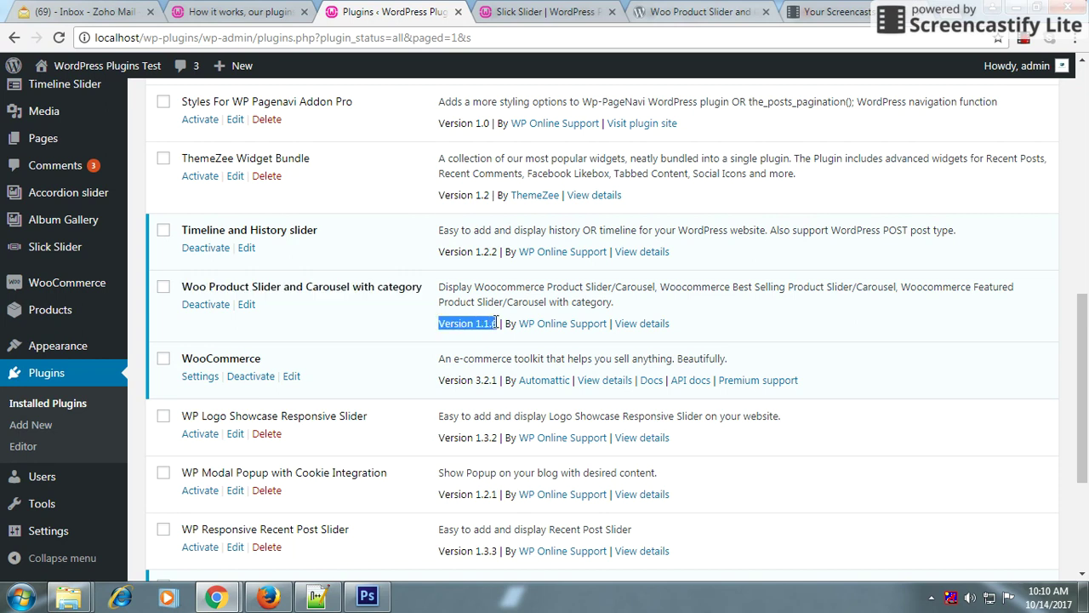
left_click_drag(264, 363, 180, 363)
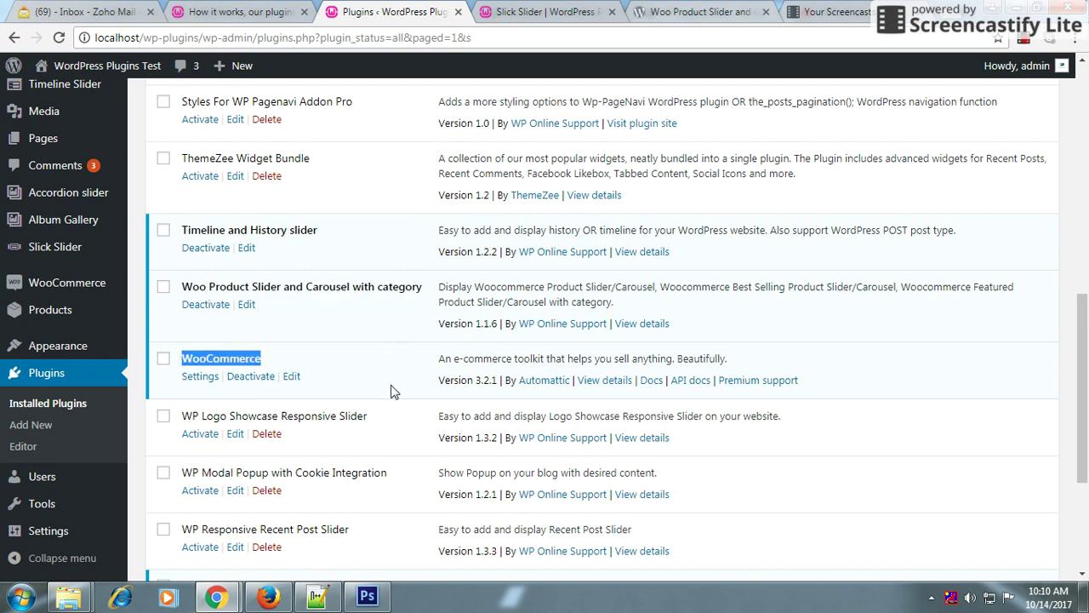
left_click_drag(437, 380, 498, 385)
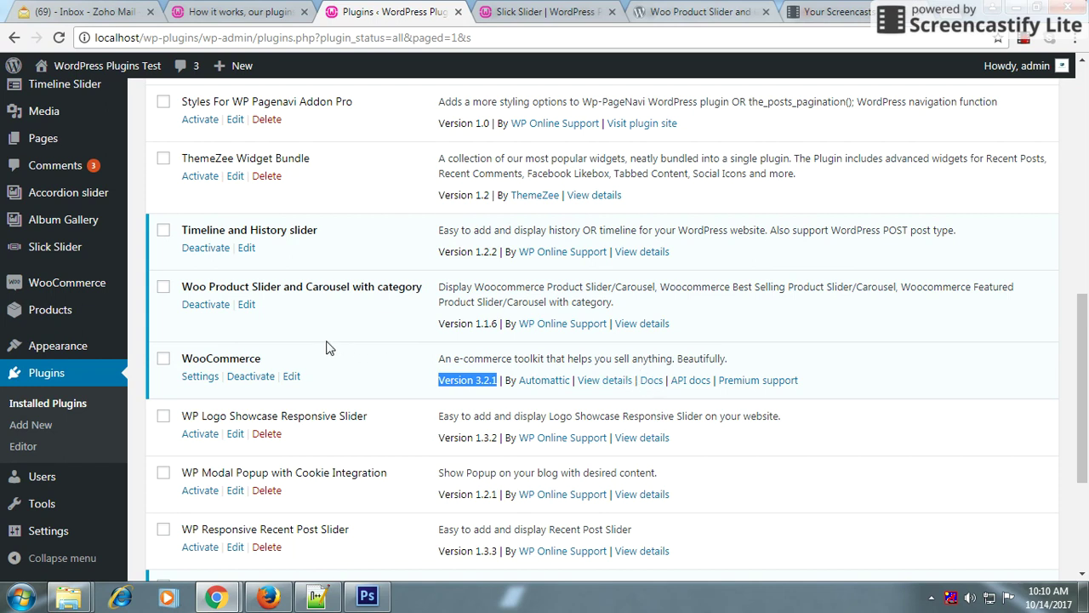
scroll(326, 345, "up", 1)
Open the product slider's How It Works page and read its getting-started steps and available shortcodes
mouse_move(34, 396)
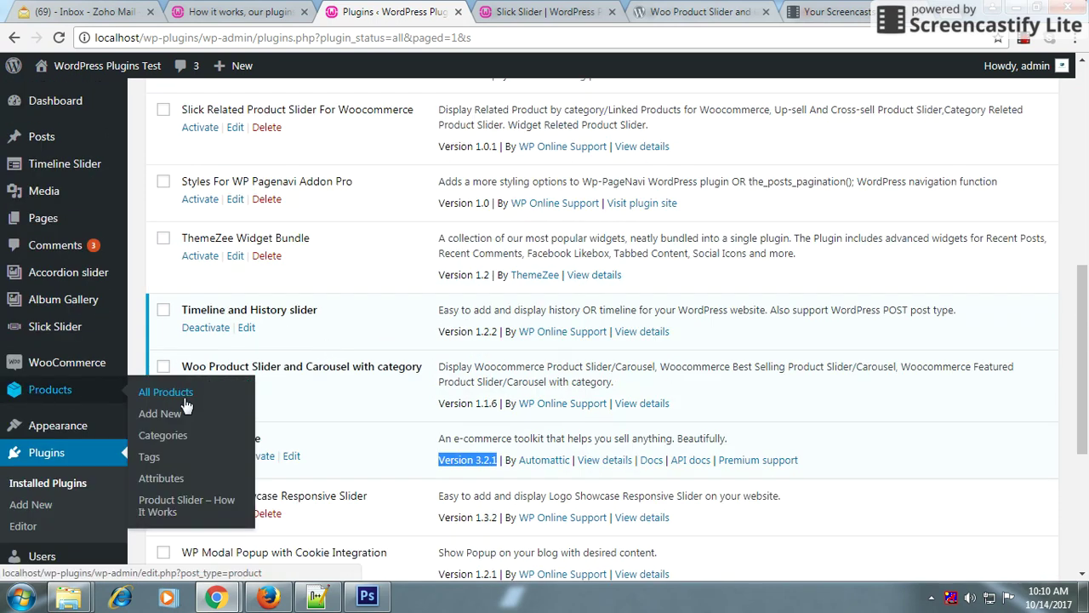
left_click(170, 500)
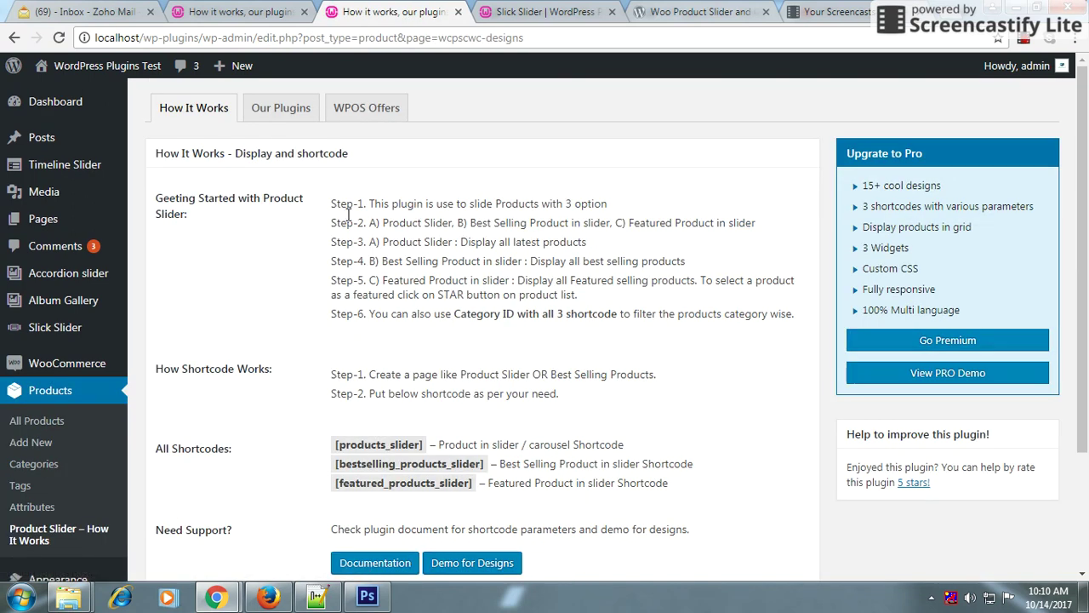
left_click_drag(372, 206, 603, 203)
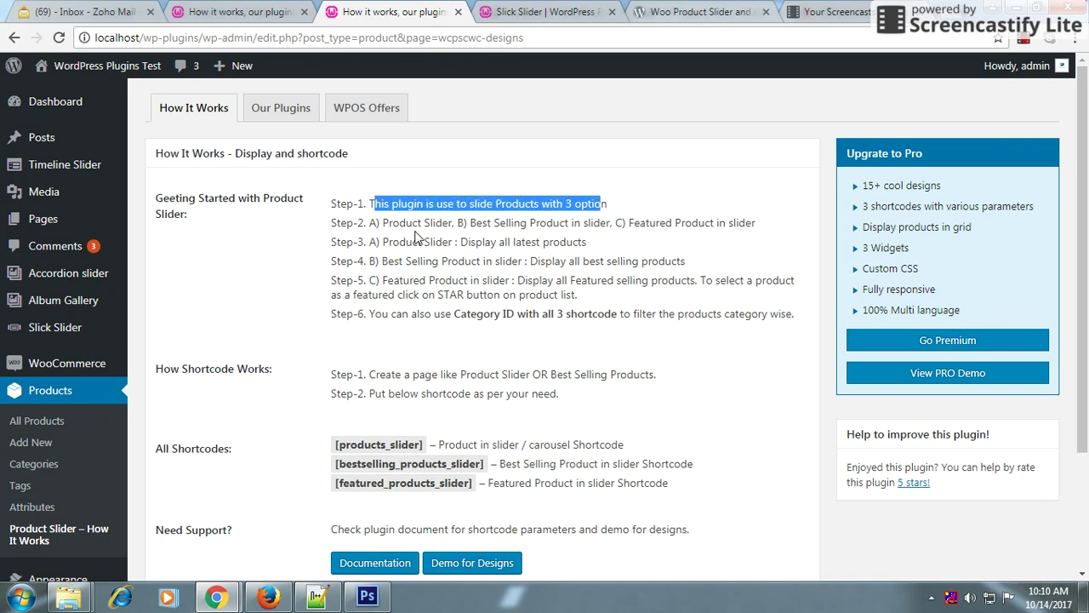
left_click_drag(379, 222, 746, 221)
scroll(509, 421, "down", 1)
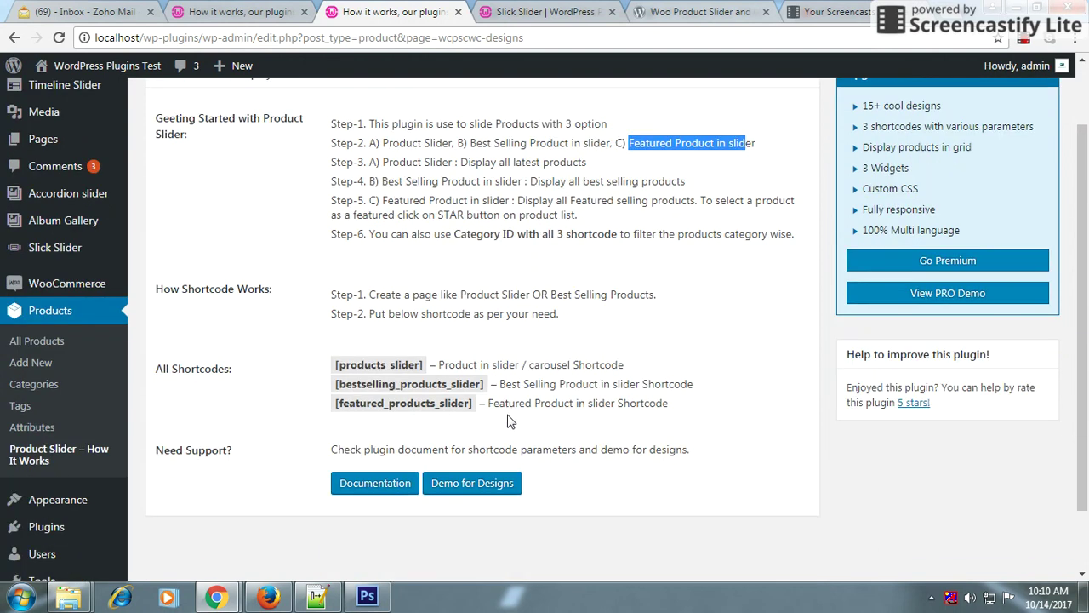
left_click_drag(338, 365, 672, 406)
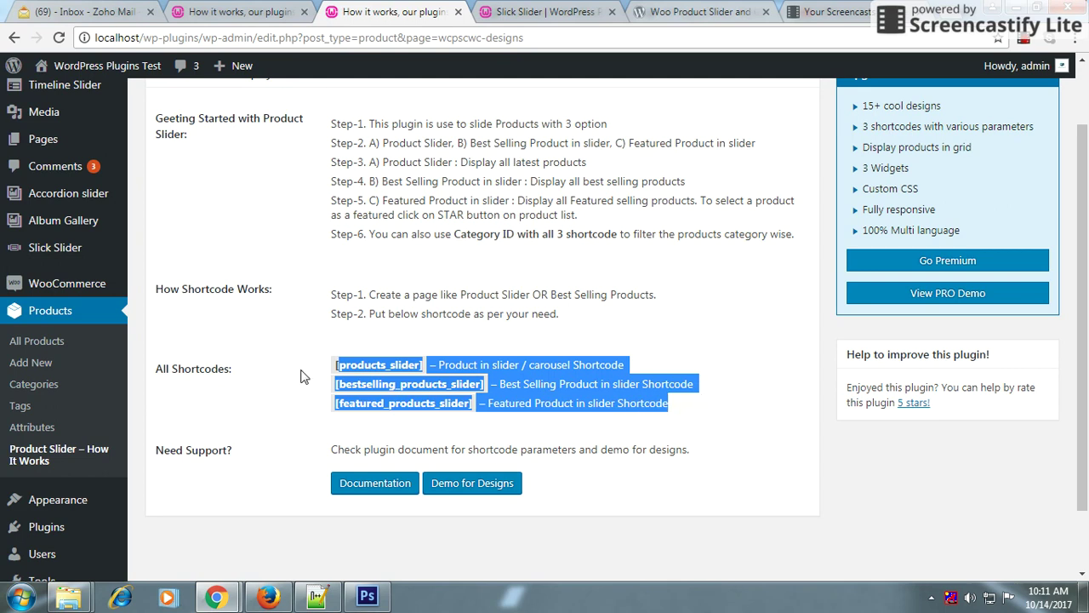
left_click(341, 365)
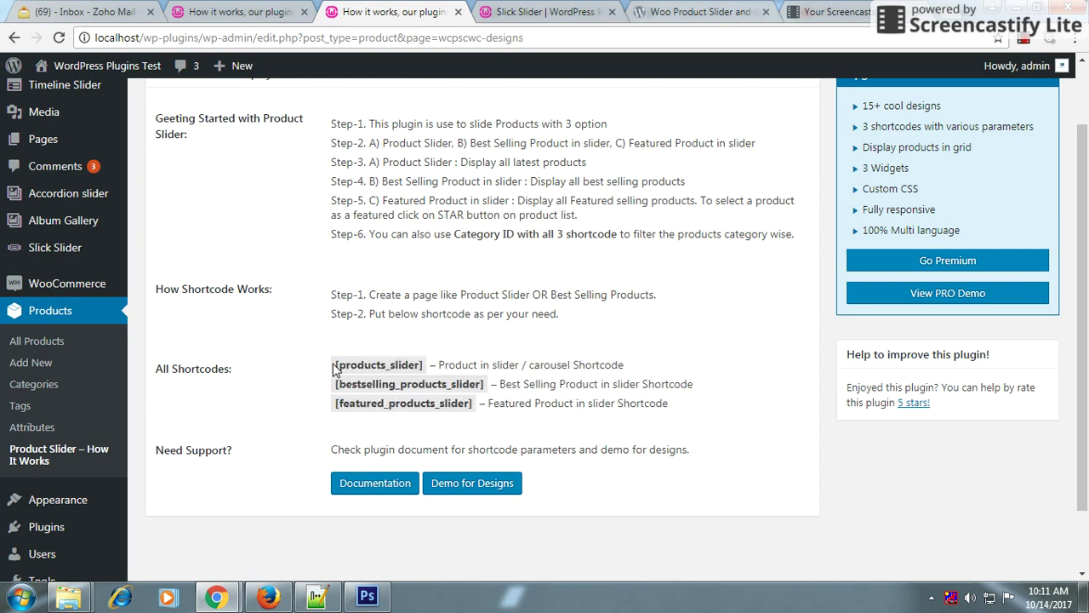
left_click_drag(333, 365, 665, 401)
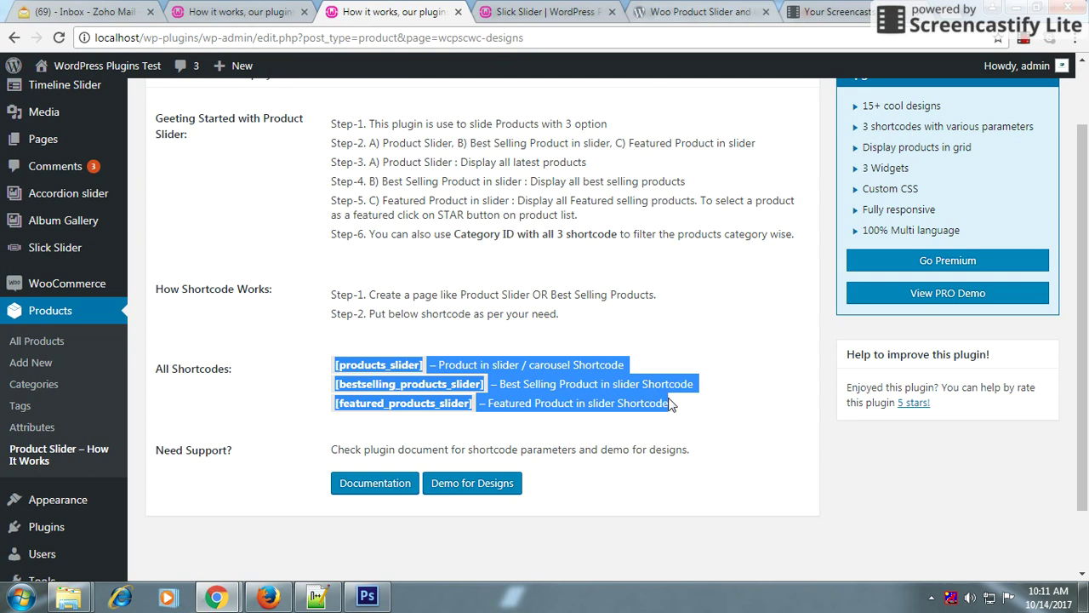
left_click(452, 370)
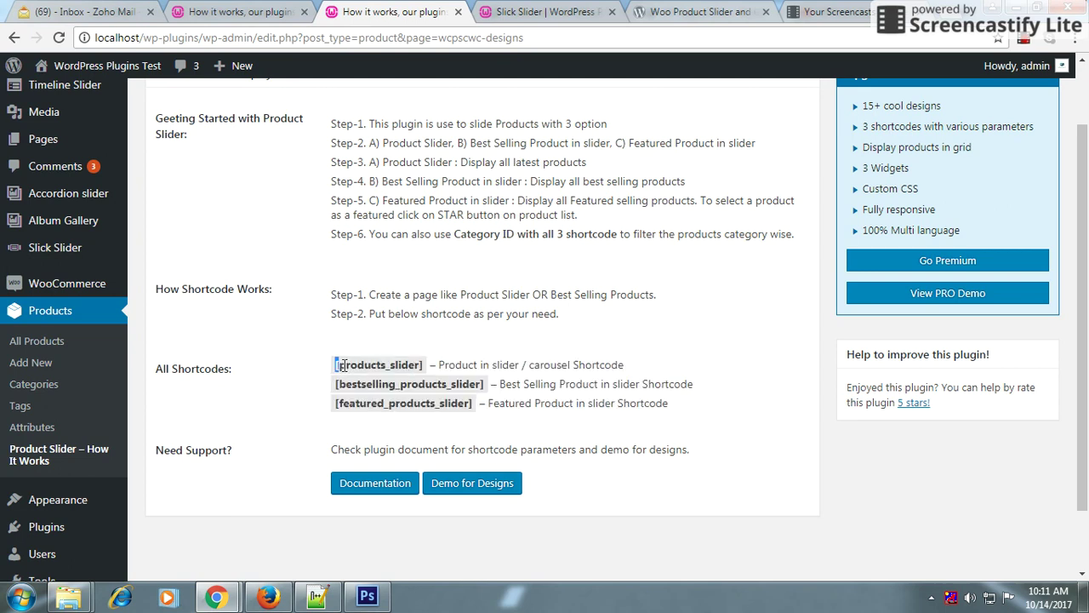
Copy the [products_slider] shortcode and open the editor for a new page in a separate tab
left_click_drag(335, 365, 429, 367)
key("ctrl+c")
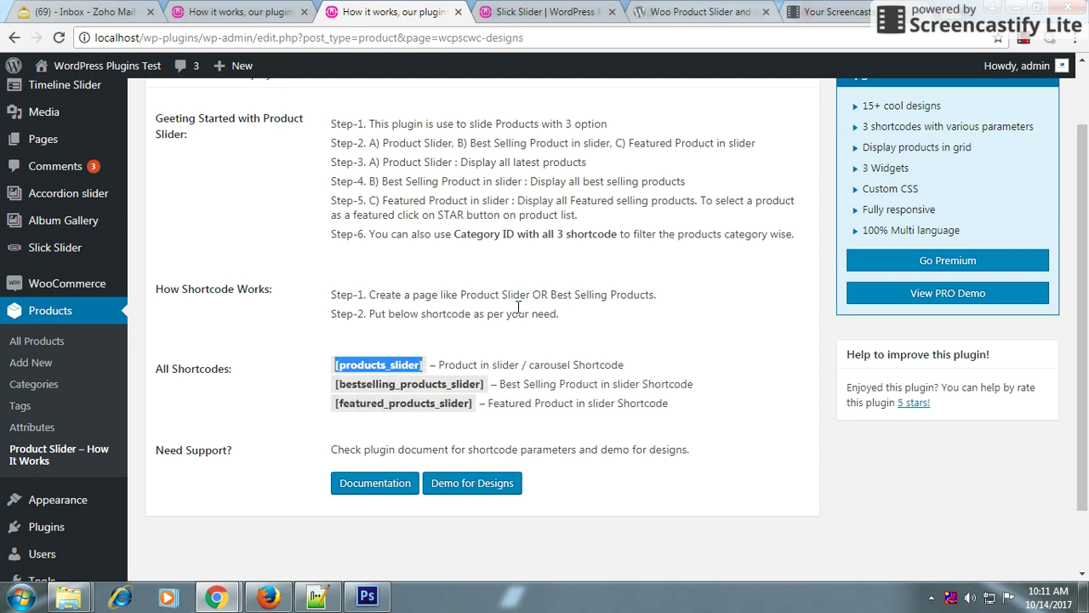
scroll(501, 308, "up", 1)
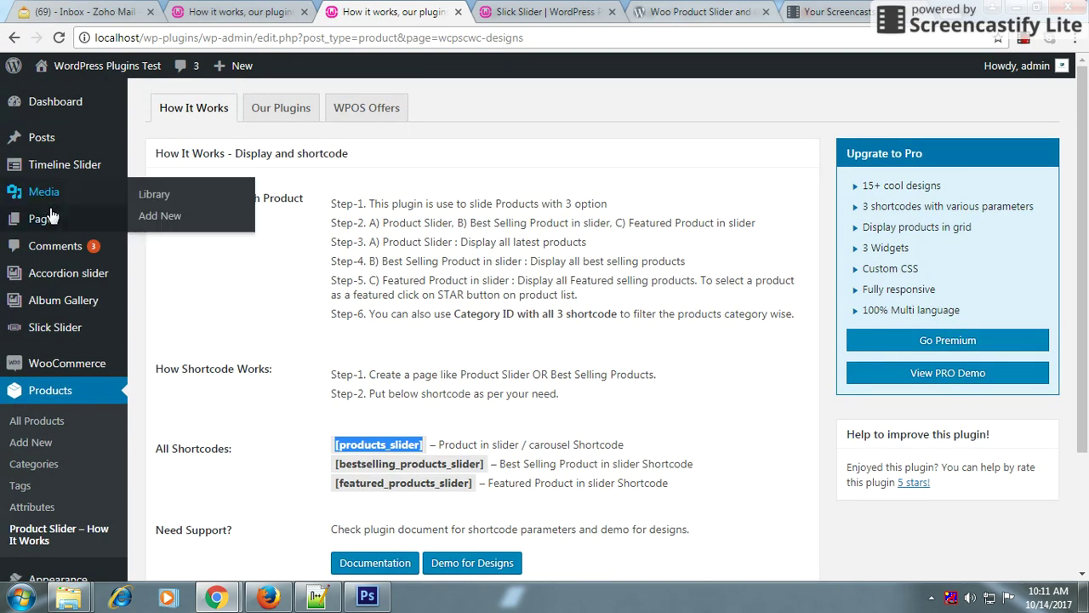
mouse_move(42, 219)
right_click(170, 242)
left_click(207, 255)
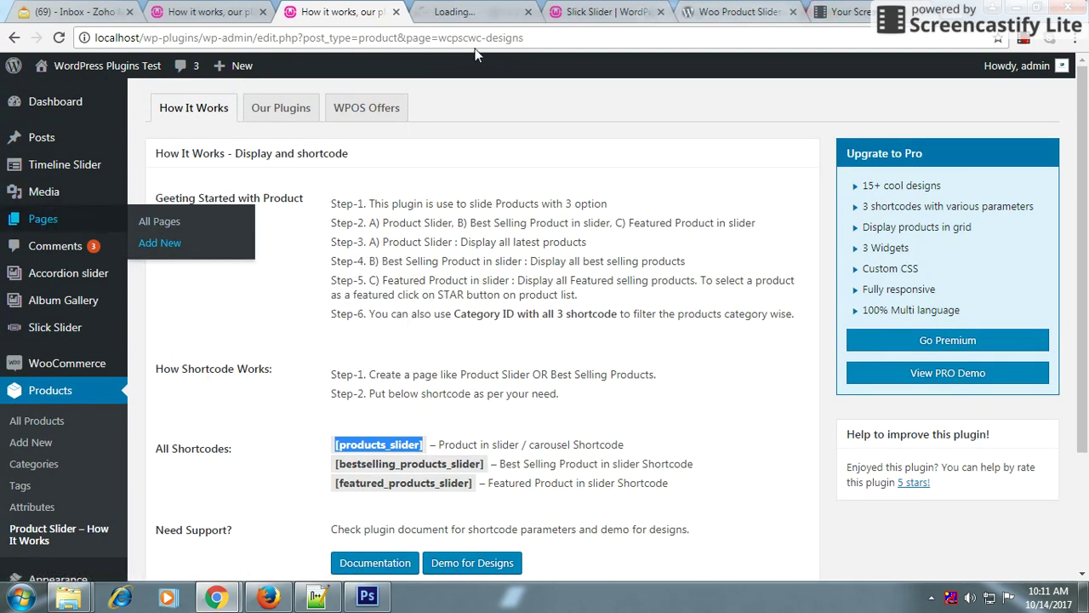
left_click(469, 15)
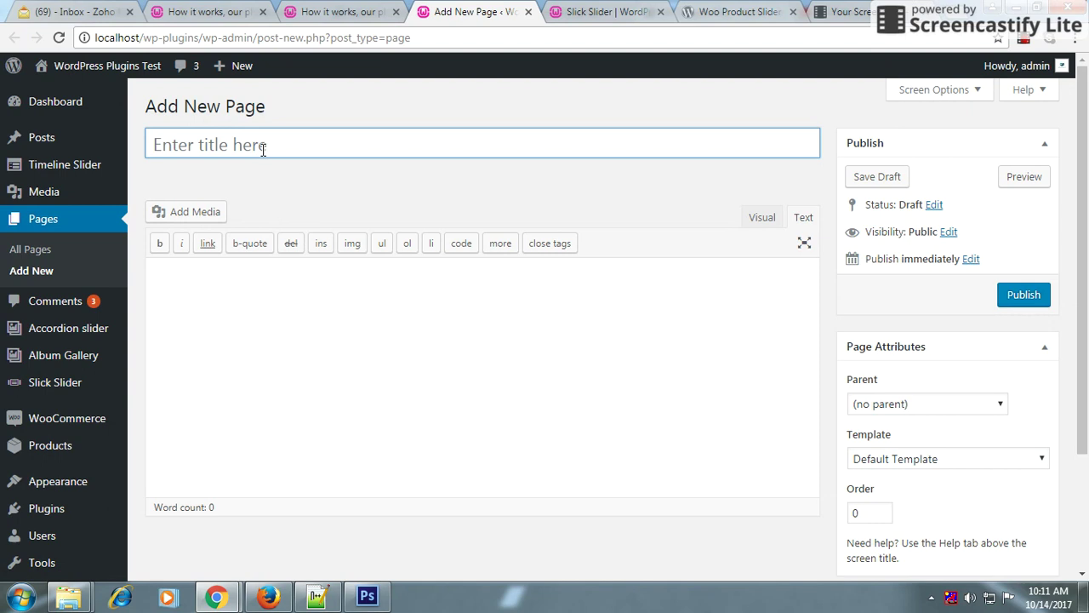
Title the new page "Product Slider" and paste the [products_slider] shortcode as its content
left_click(262, 150)
type("Product Slider")
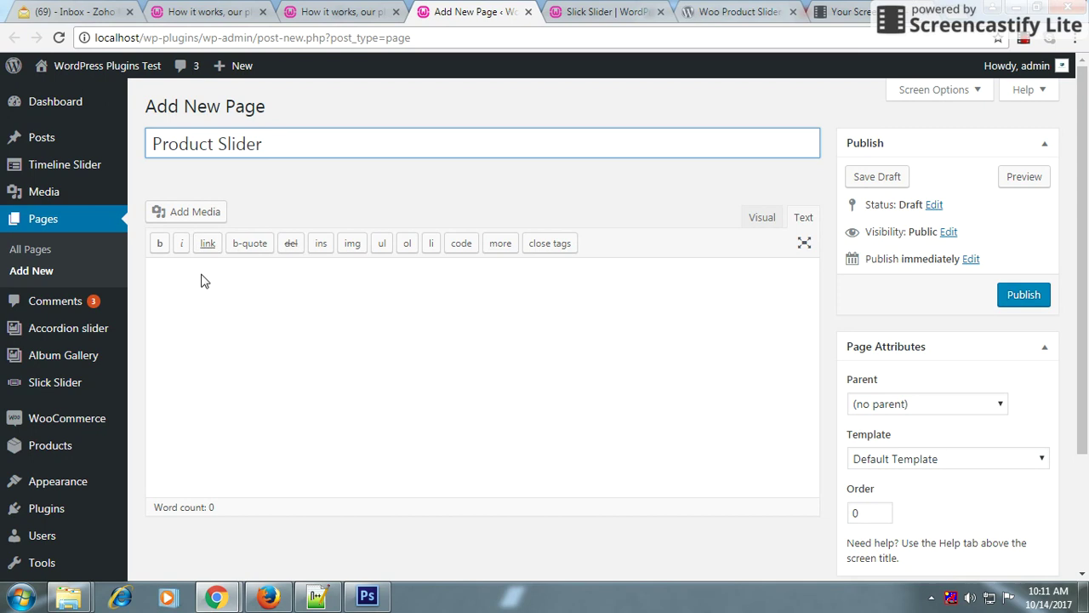
left_click(205, 284)
key("ctrl+v")
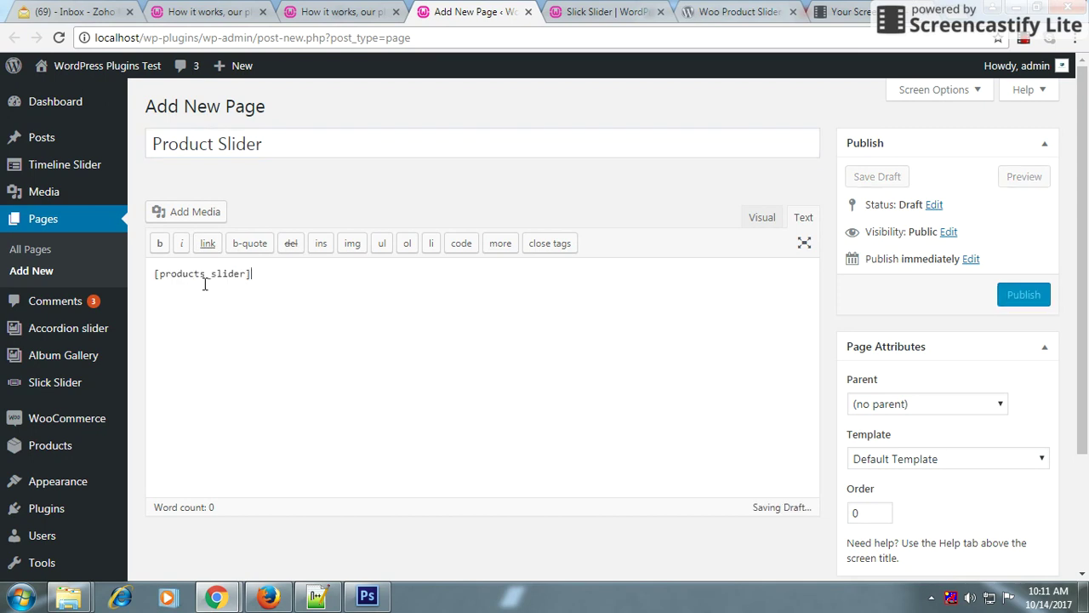
Assign the full-width, no-sidebar template to the page and publish it
left_click(943, 459)
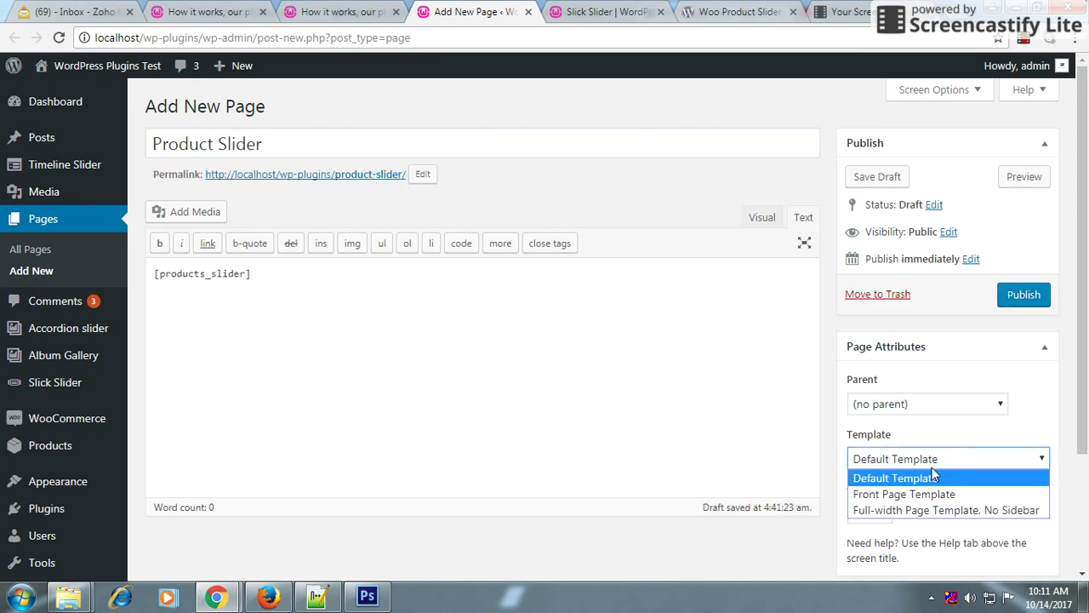
left_click(919, 510)
left_click(1021, 302)
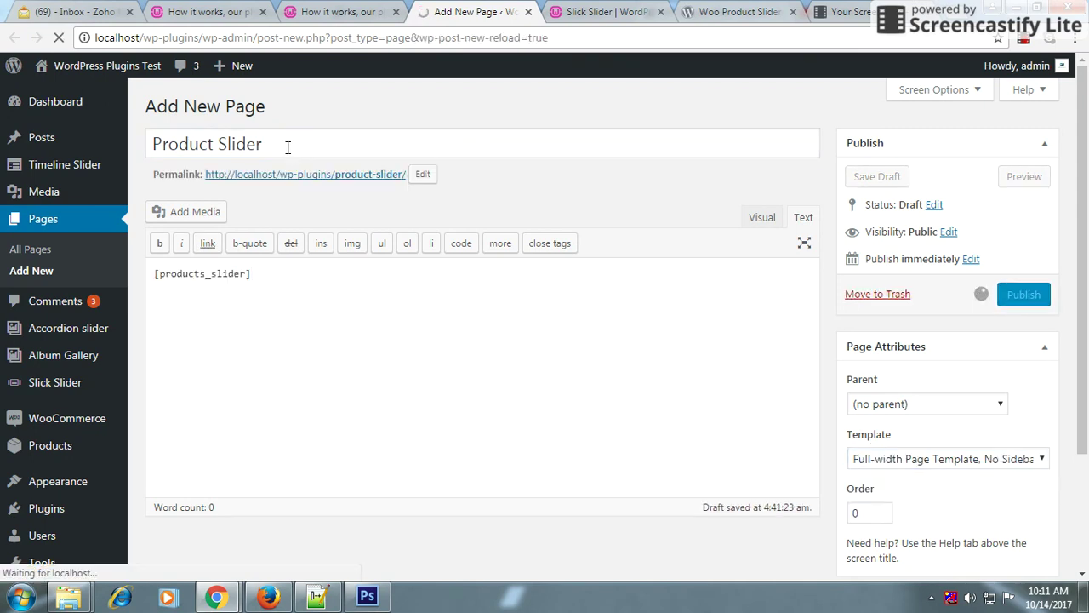
Add the heading <h2>Product Slider</h2> on its own line above the shortcode and update the page
left_click_drag(288, 148, 199, 149)
left_click_drag(289, 193, 143, 200)
key("ctrl+c")
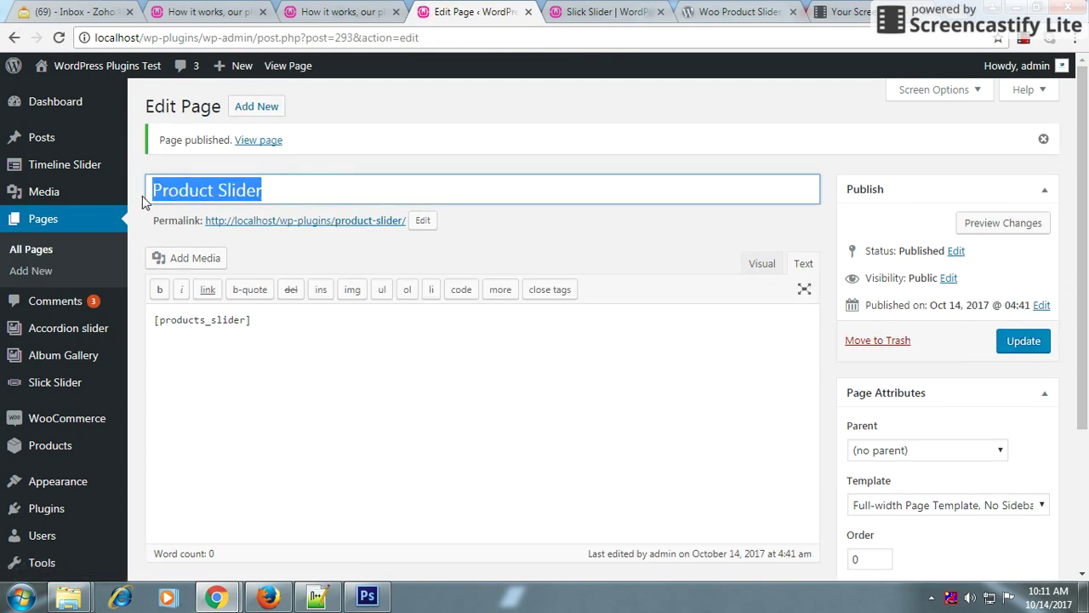
left_click(151, 326)
key("Return")
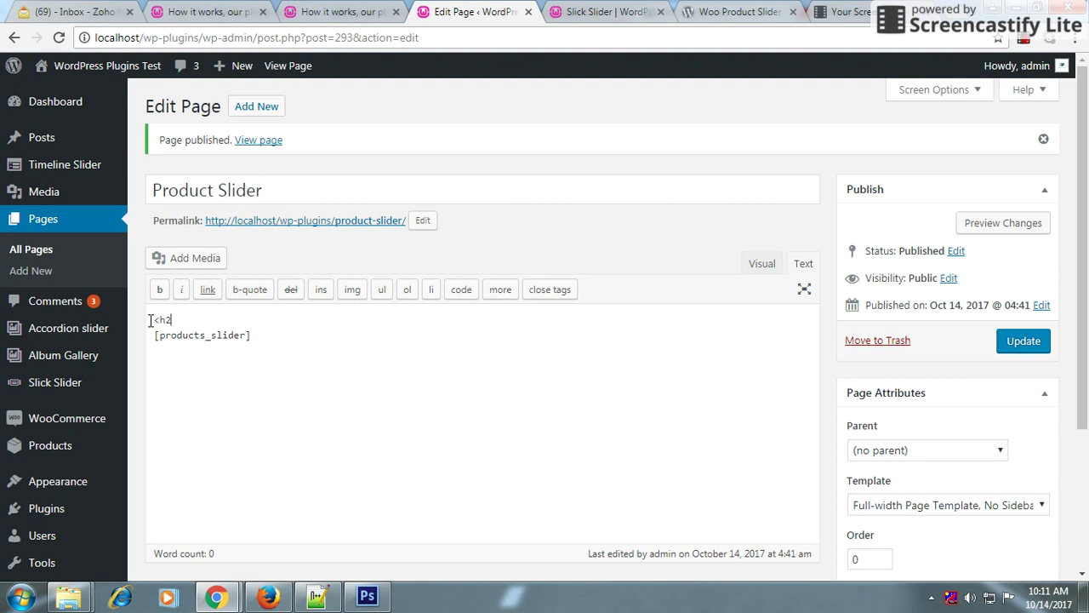
type("<h2>")
key("ctrl+v")
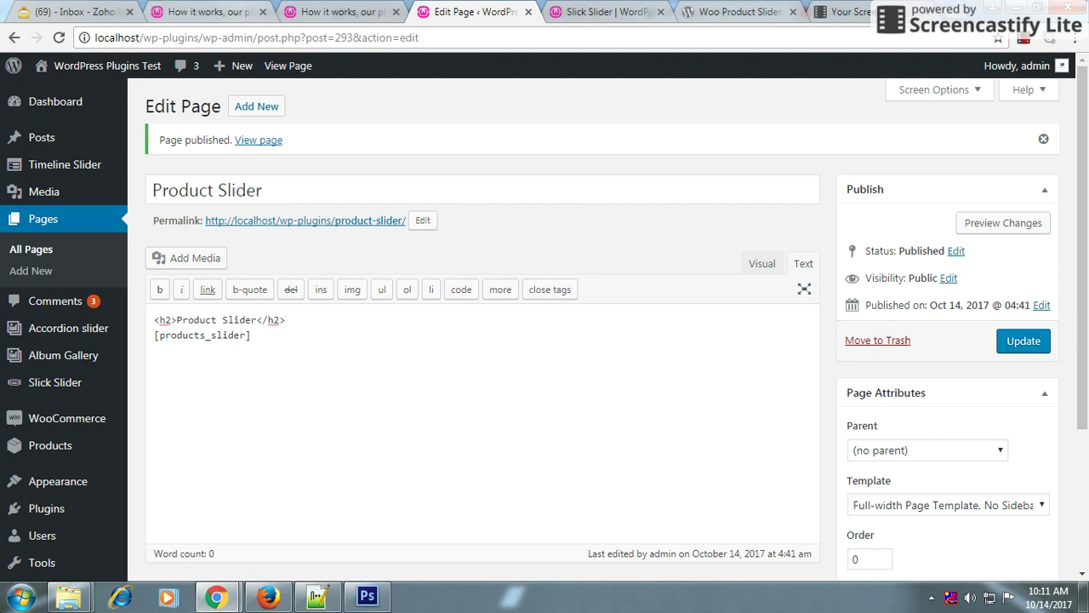
left_click(1022, 356)
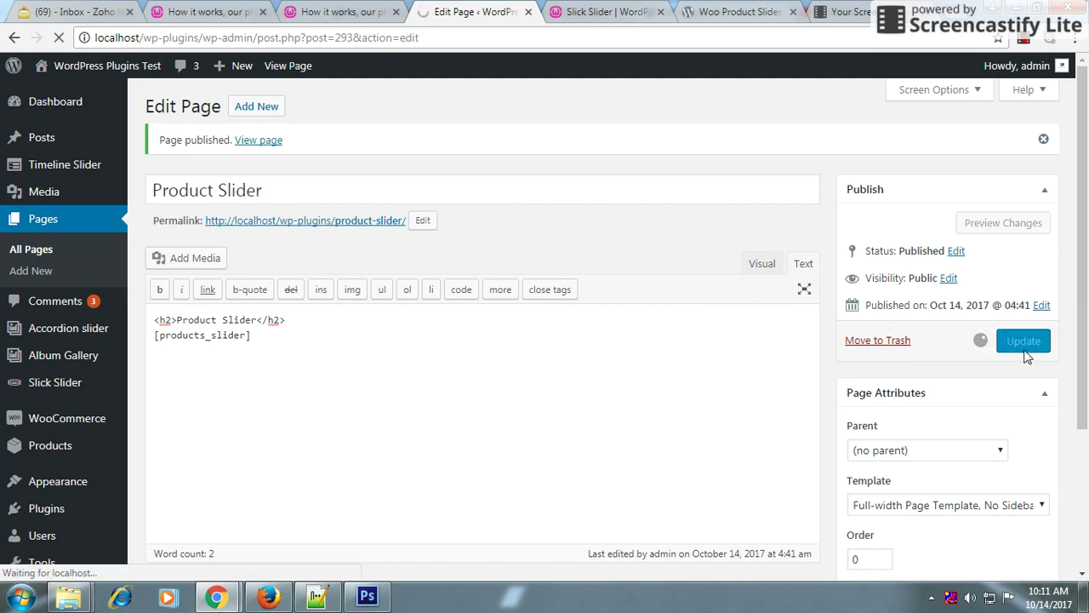
View the published Product Slider page in a new tab and advance through the carousel's products
right_click(360, 221)
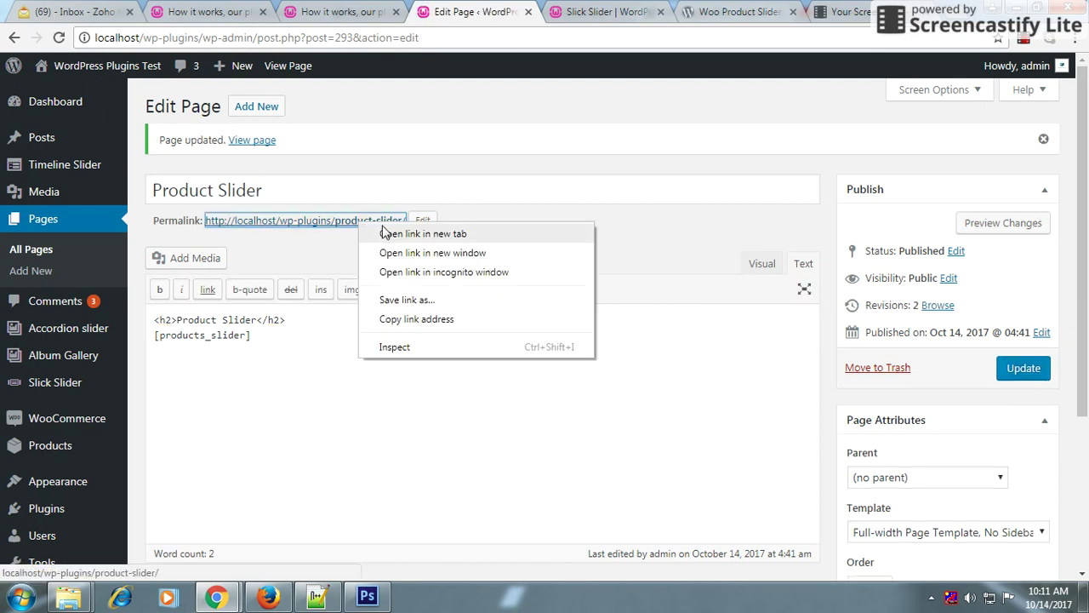
left_click(400, 232)
left_click(511, 12)
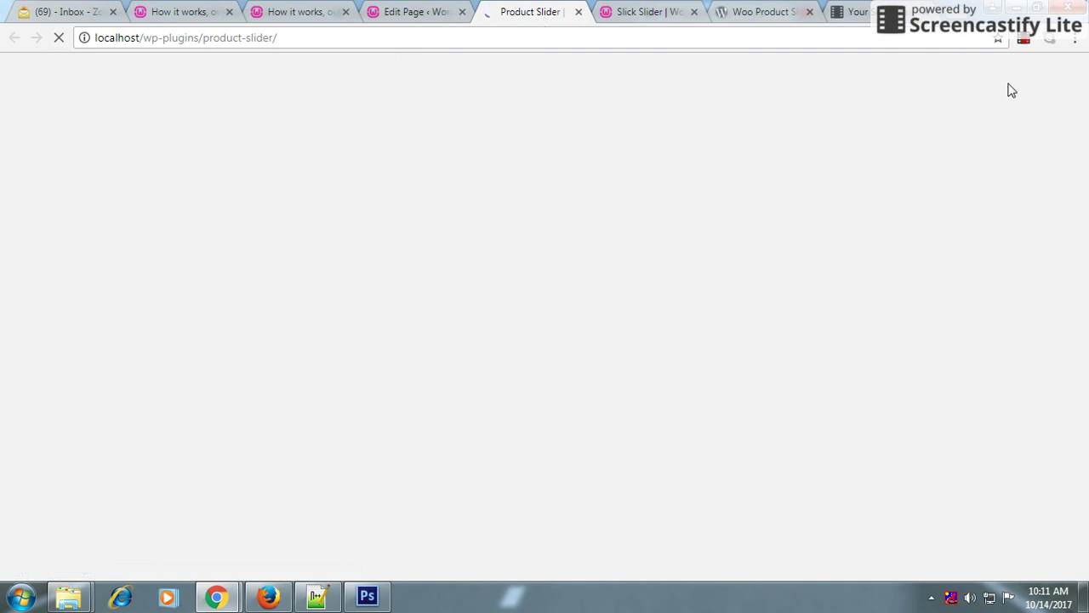
scroll(724, 304, "down", 2)
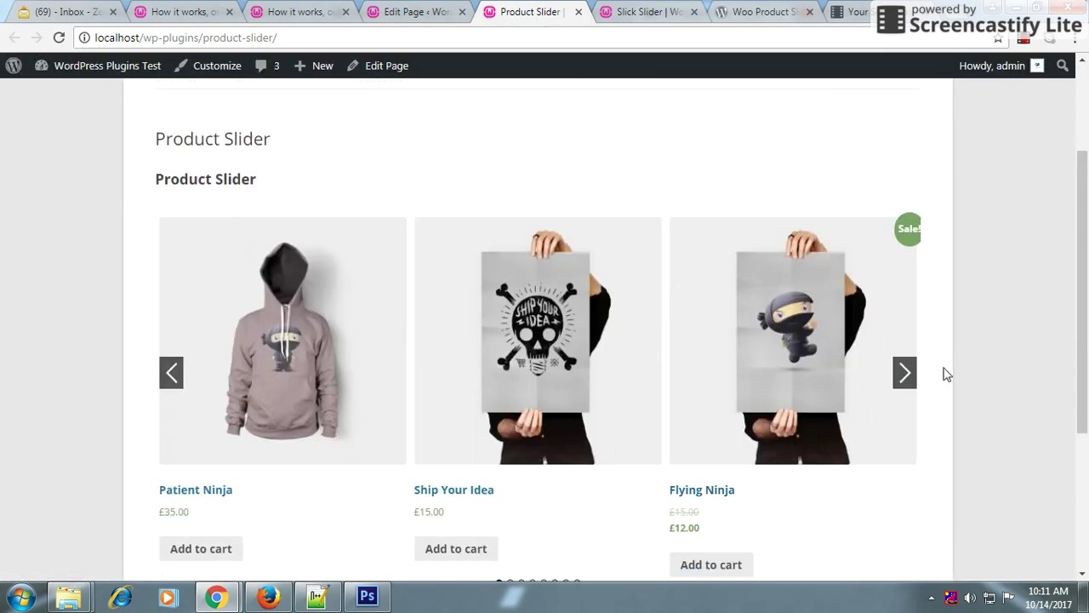
scroll(909, 388, "down", 1)
left_click(905, 295)
left_click(904, 294)
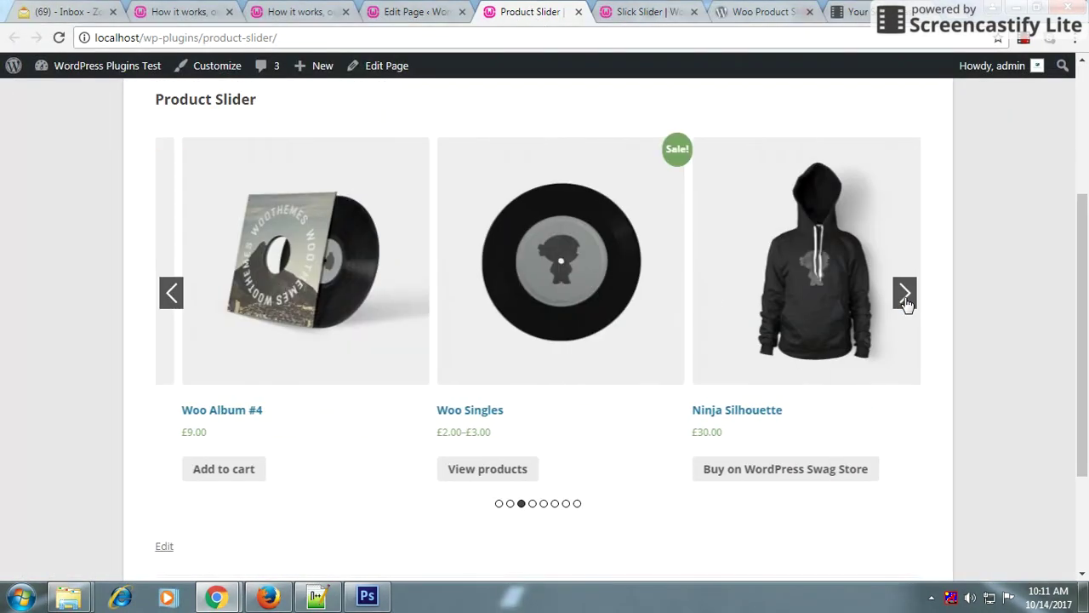
left_click(906, 298)
left_click(904, 295)
left_click(905, 294)
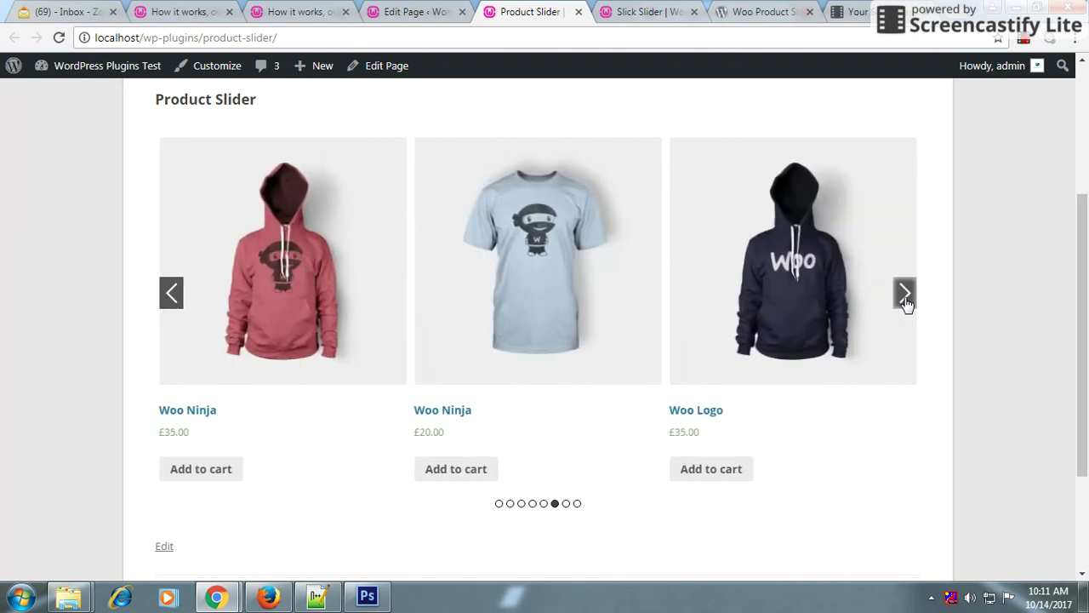
left_click(904, 295)
Add design="design-1" to the products_slider shortcode, save the page, and reload its published view
left_click(465, 7)
left_click(247, 335)
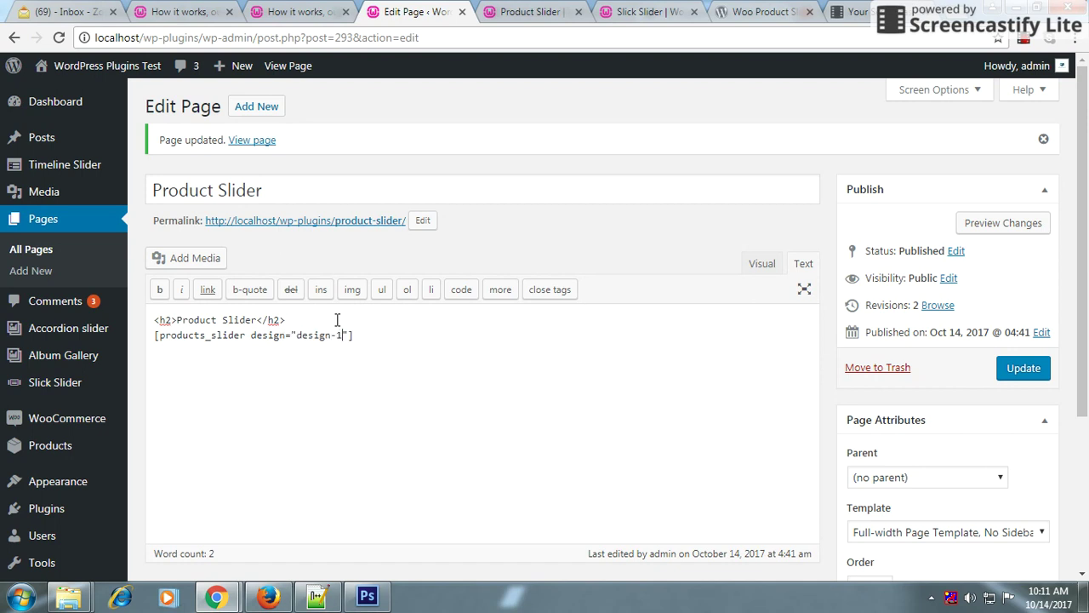
left_click(1031, 372)
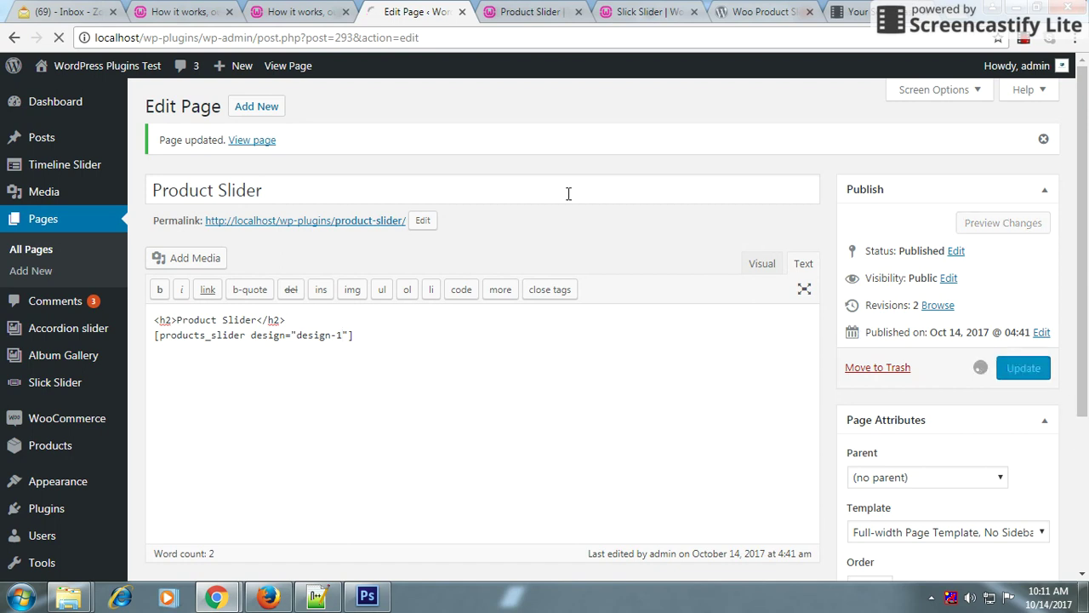
left_click(519, 11)
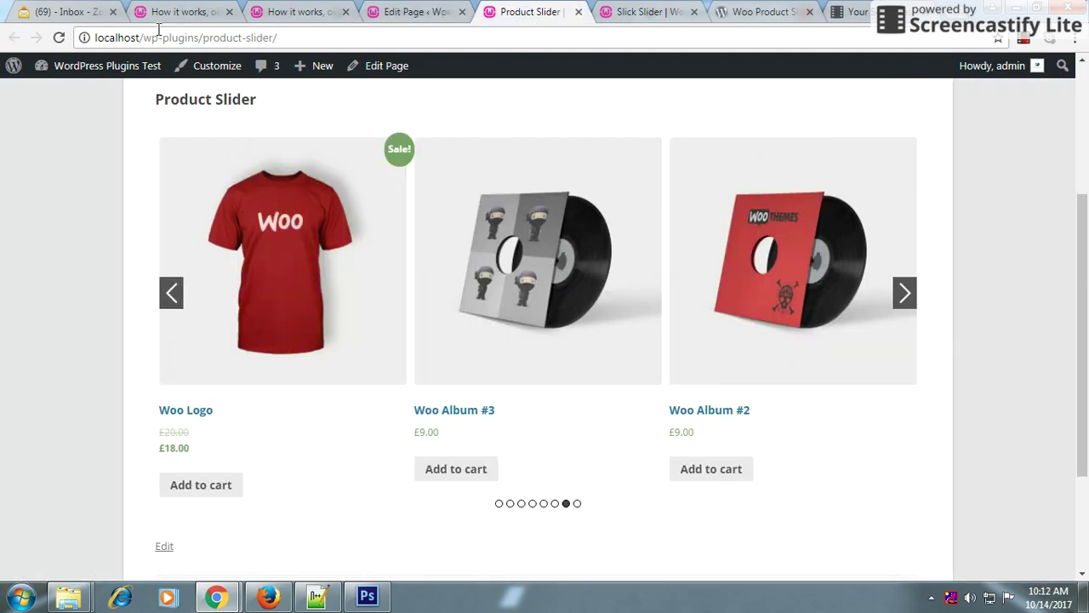
left_click(58, 38)
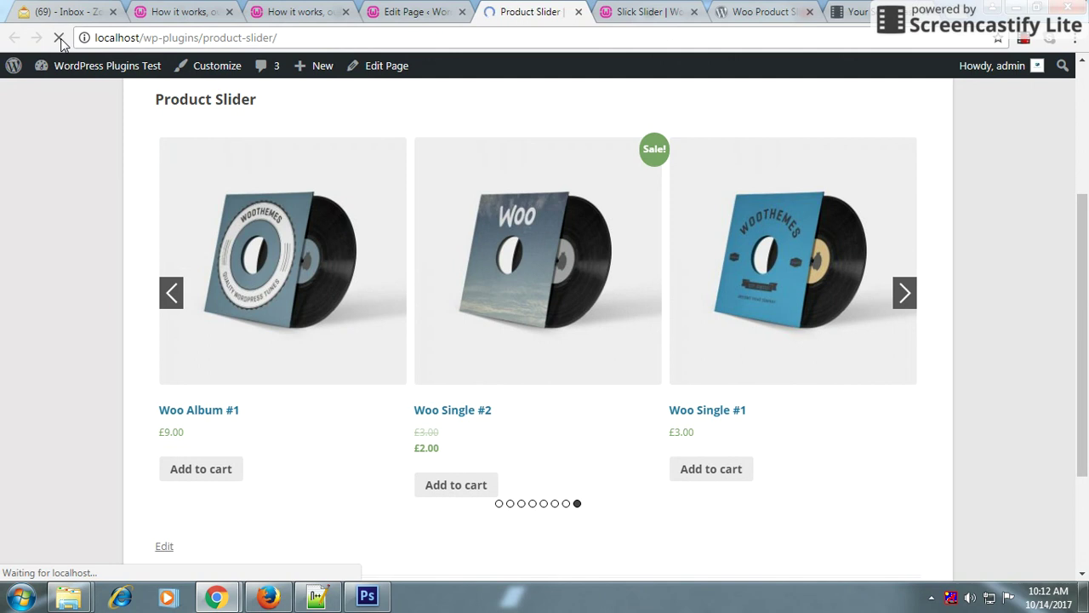
Switch the products_slider shortcode to design-2, update the page, and check the carousel in its reloaded published view
left_click(385, 11)
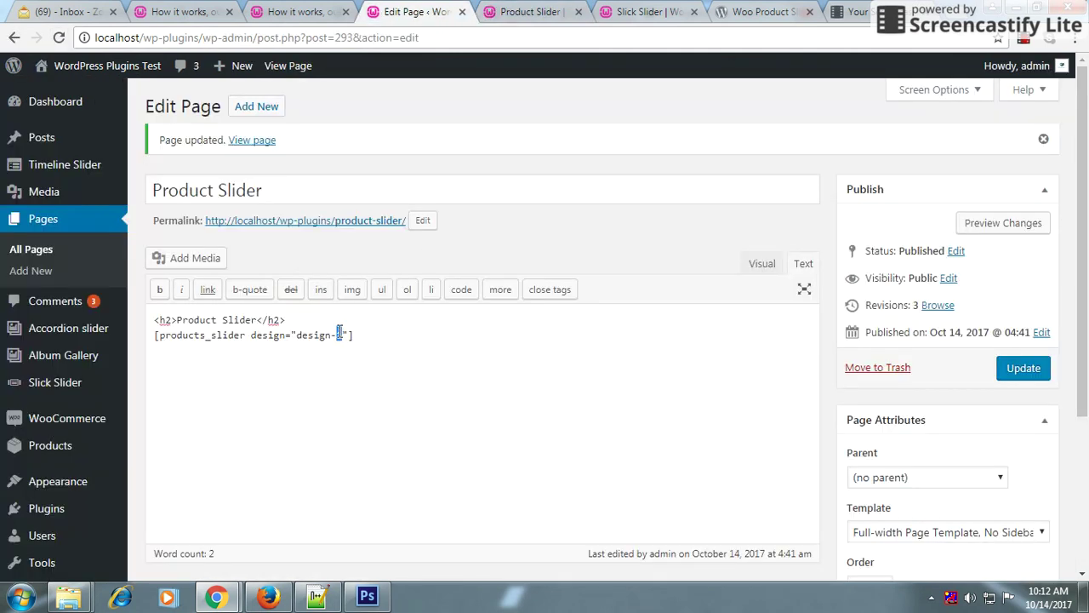
left_click(1024, 367)
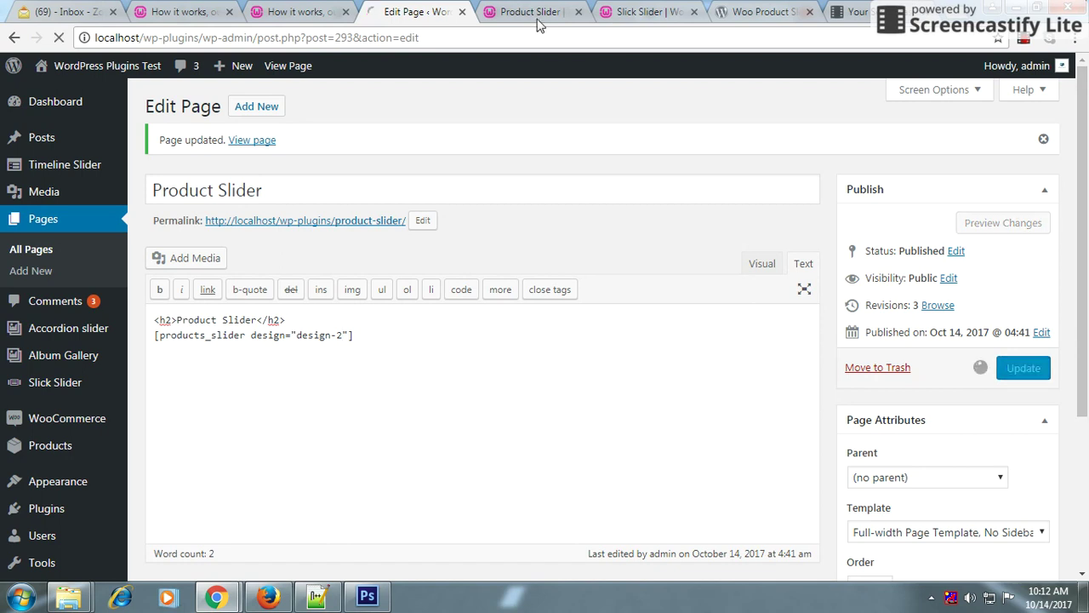
left_click(529, 12)
left_click(58, 38)
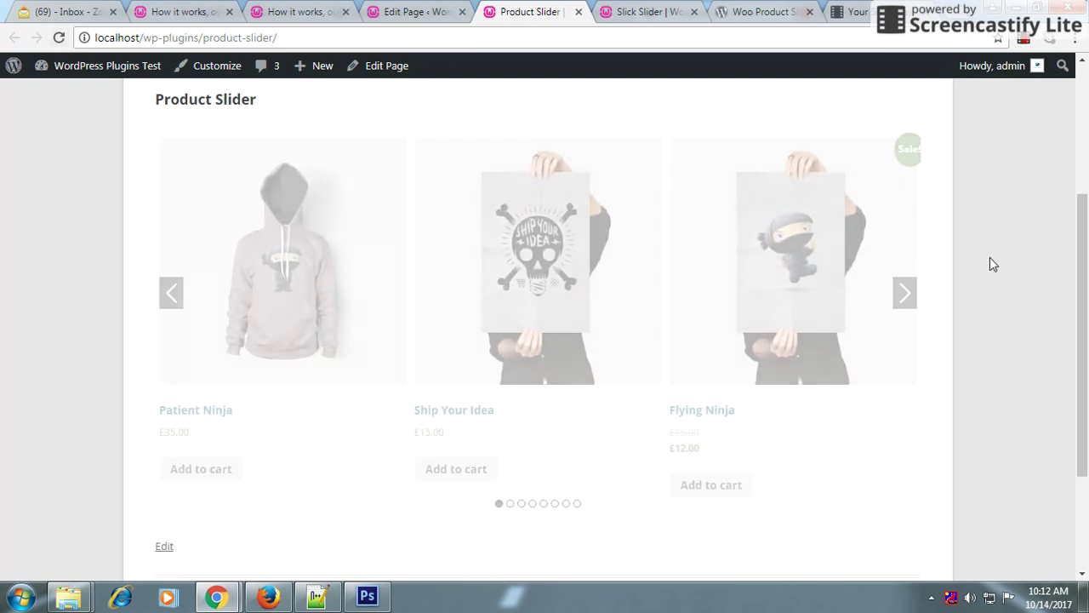
left_click(908, 293)
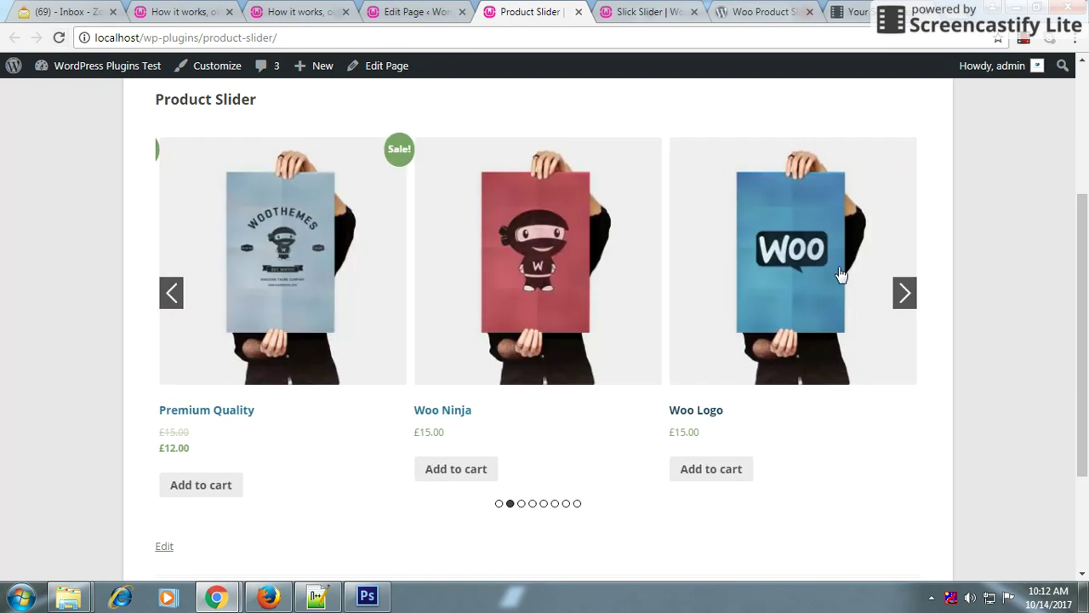
Update the page again with design-2 kept, and reload the published view to inspect the product styling
left_click(435, 15)
left_click(1020, 369)
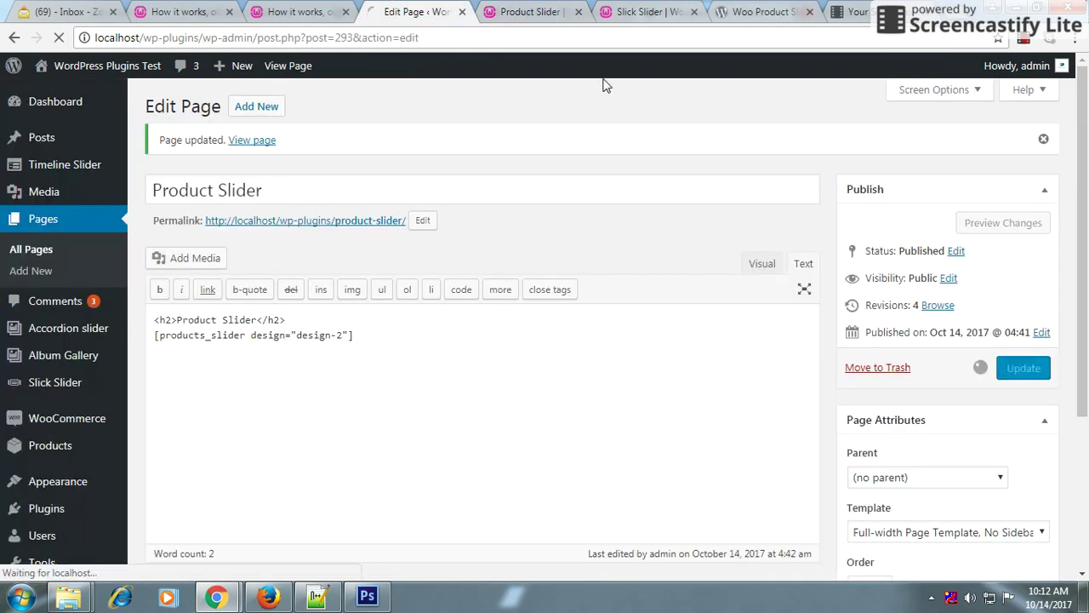
left_click(530, 12)
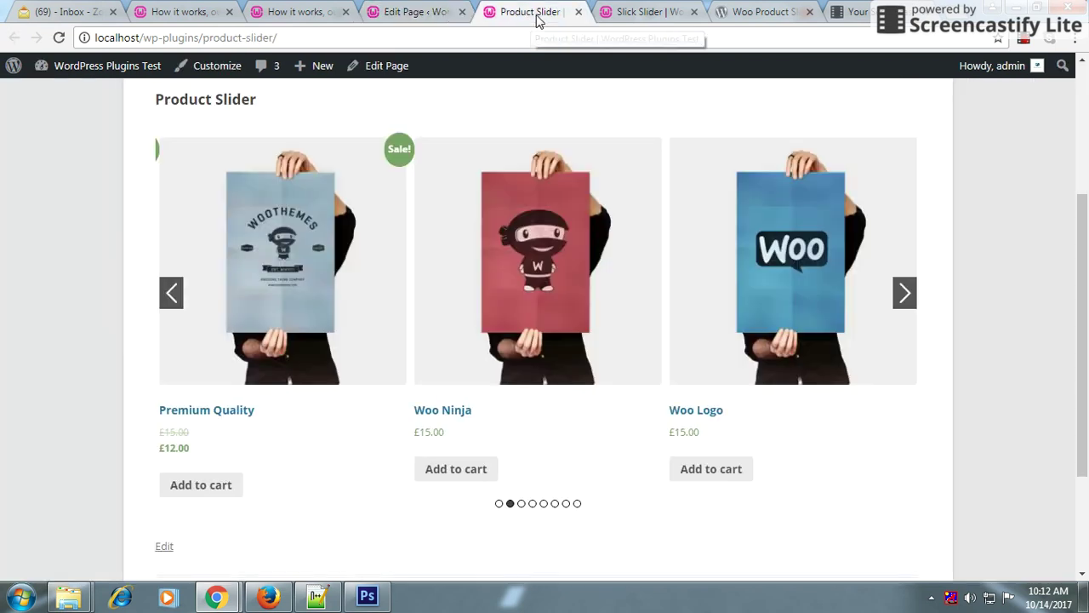
left_click(58, 38)
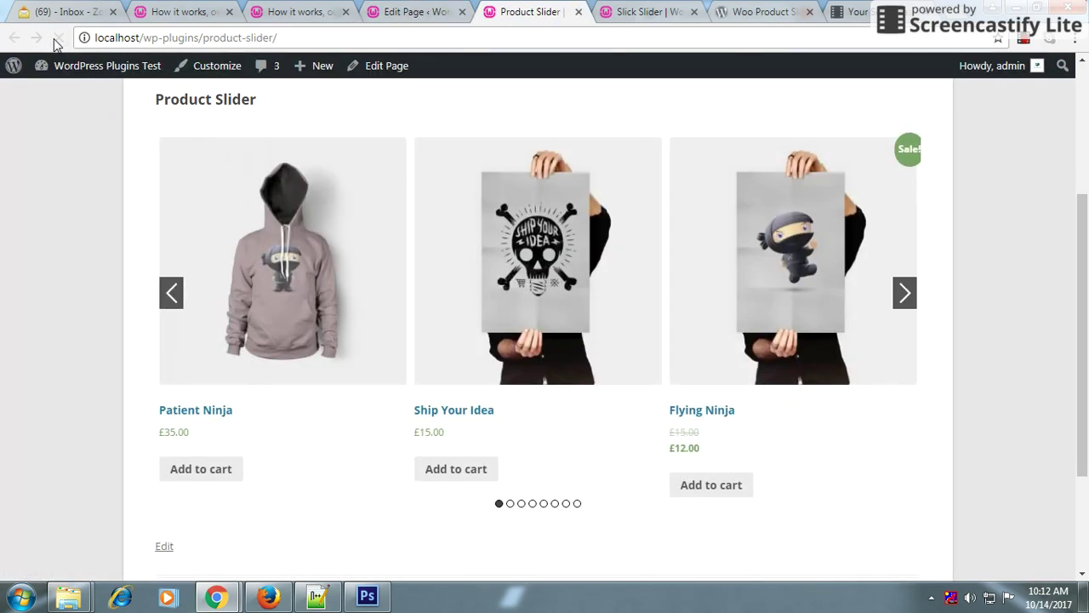
scroll(570, 211, "up", 2)
scroll(566, 285, "down", 2)
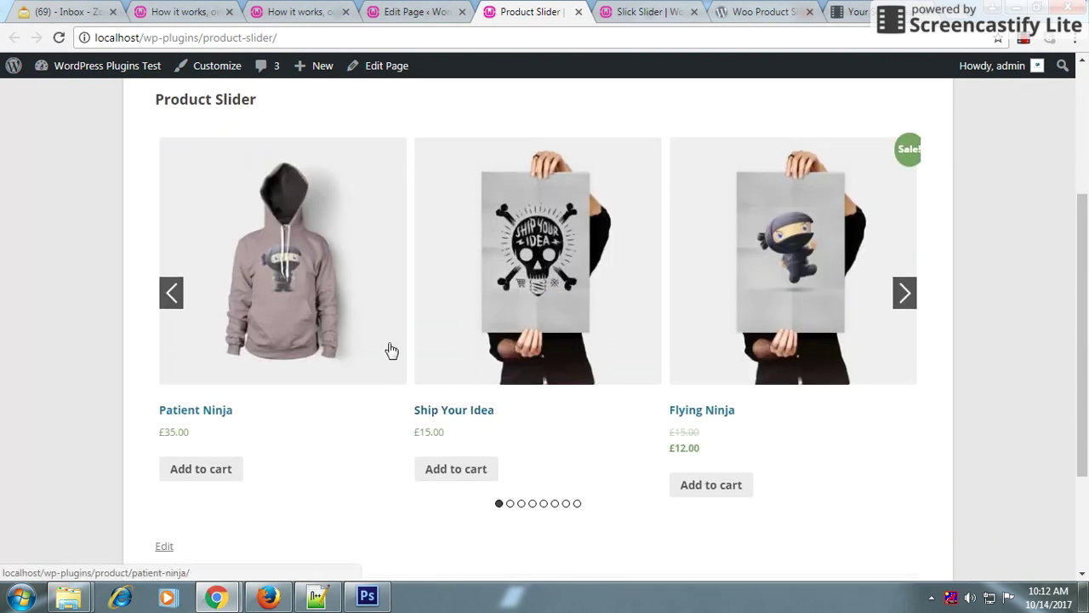
Set the products_slider shortcode's design back to design-1, update the page, and reload its published view
left_click(369, 21)
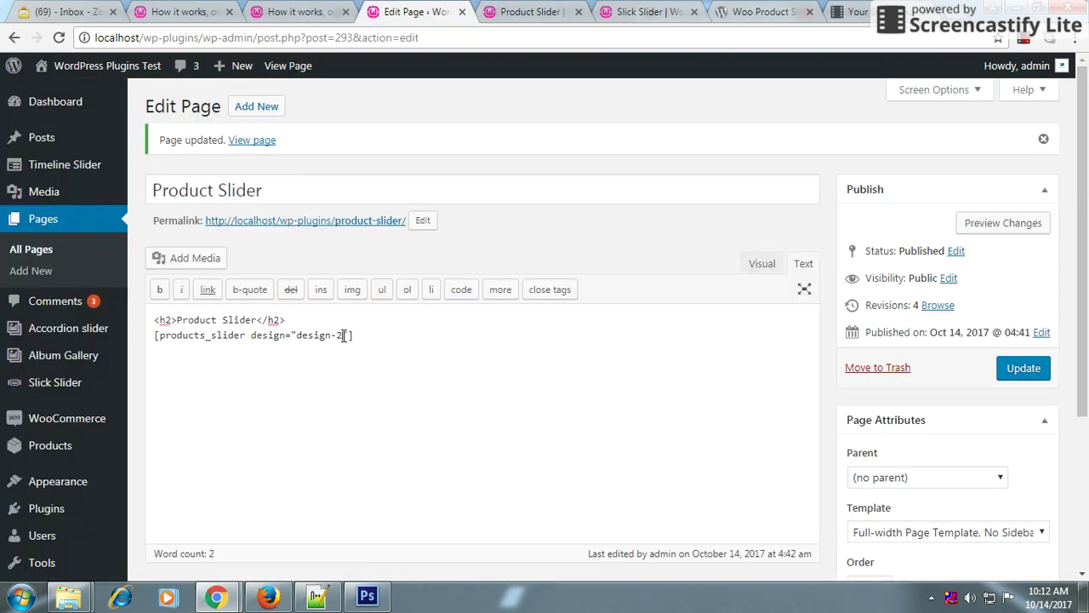
type("1")
left_click(1015, 373)
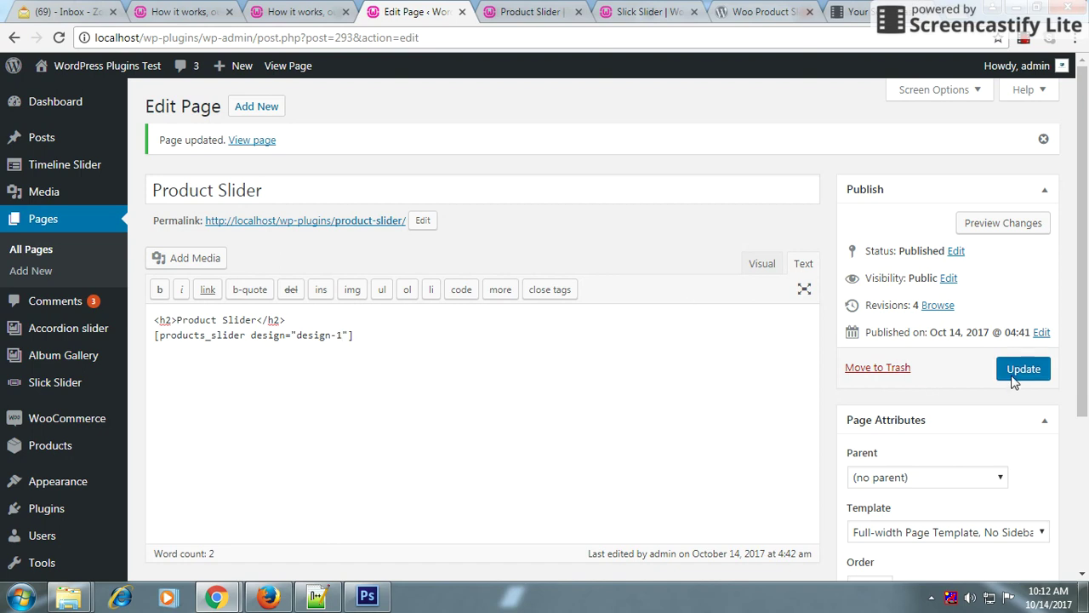
left_click(515, 12)
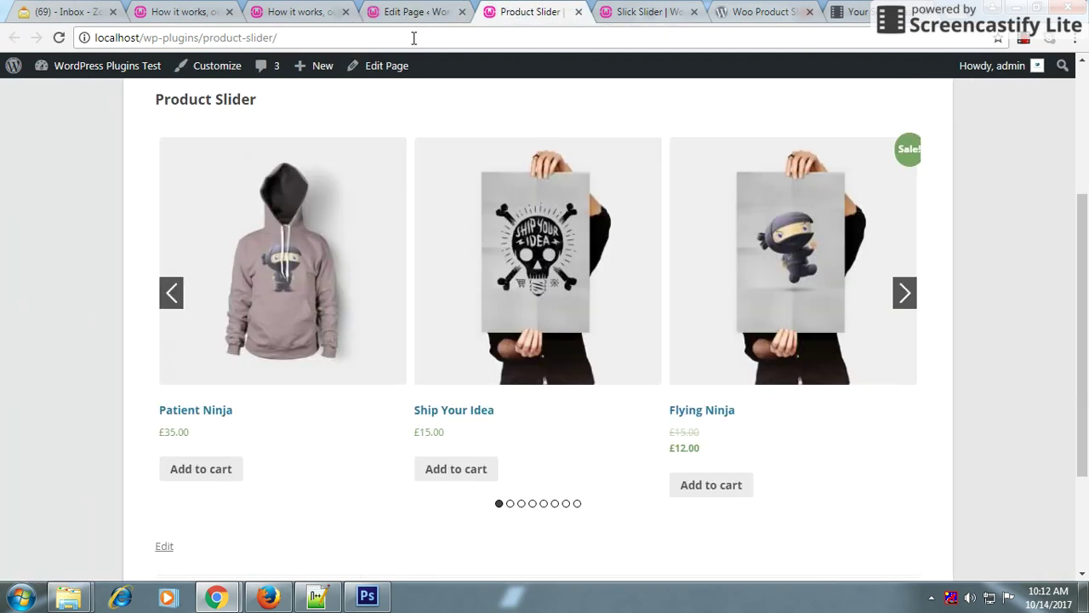
left_click(59, 37)
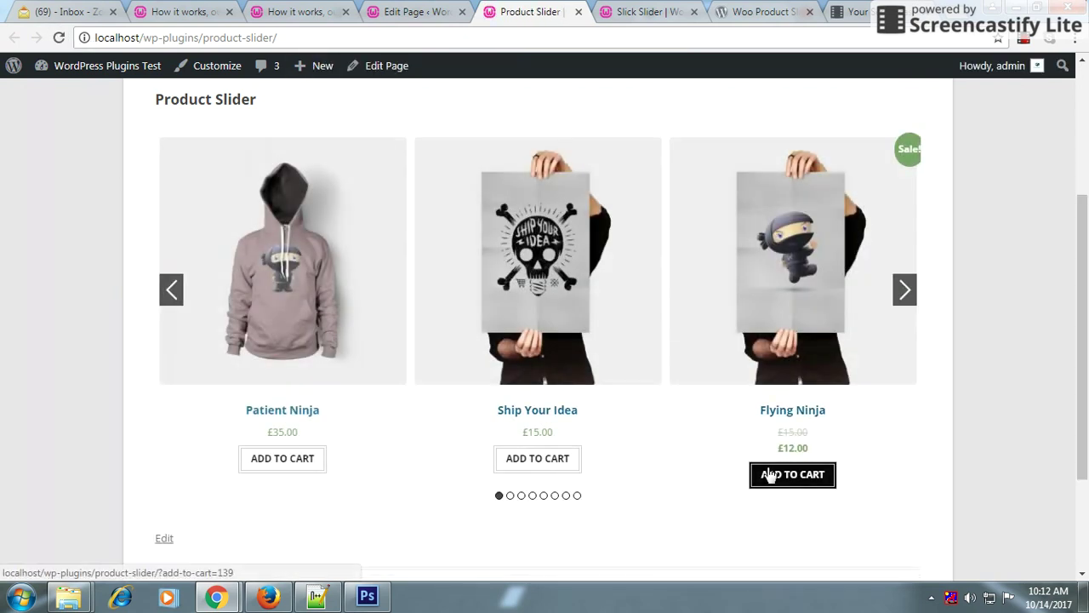
Advance the published carousel through several product groups to examine the design-1 layout
left_click(902, 289)
left_click(902, 289)
left_click(902, 289)
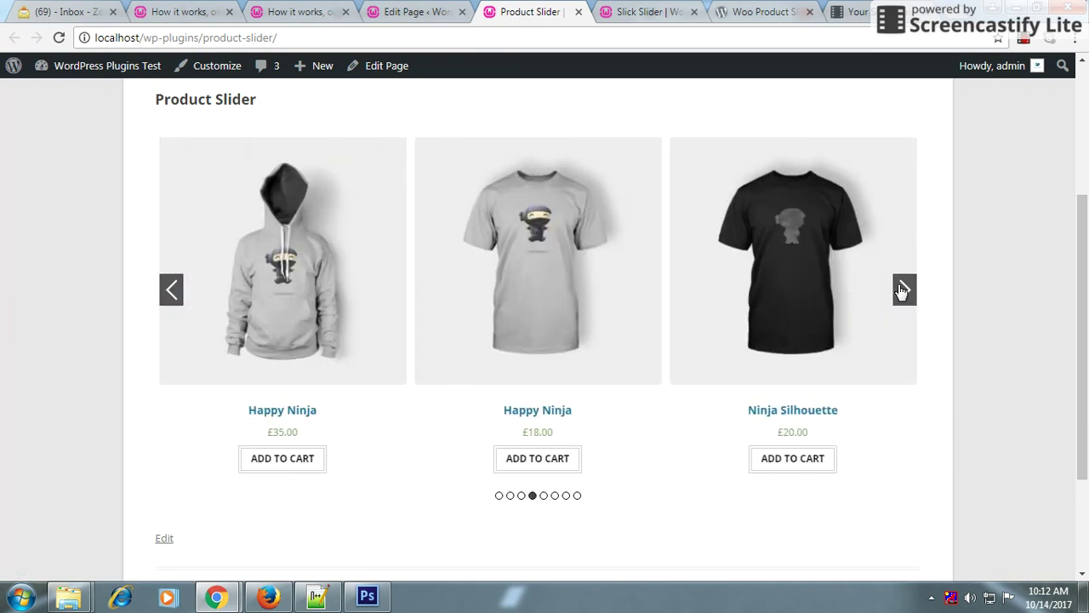
left_click(902, 289)
left_click(902, 290)
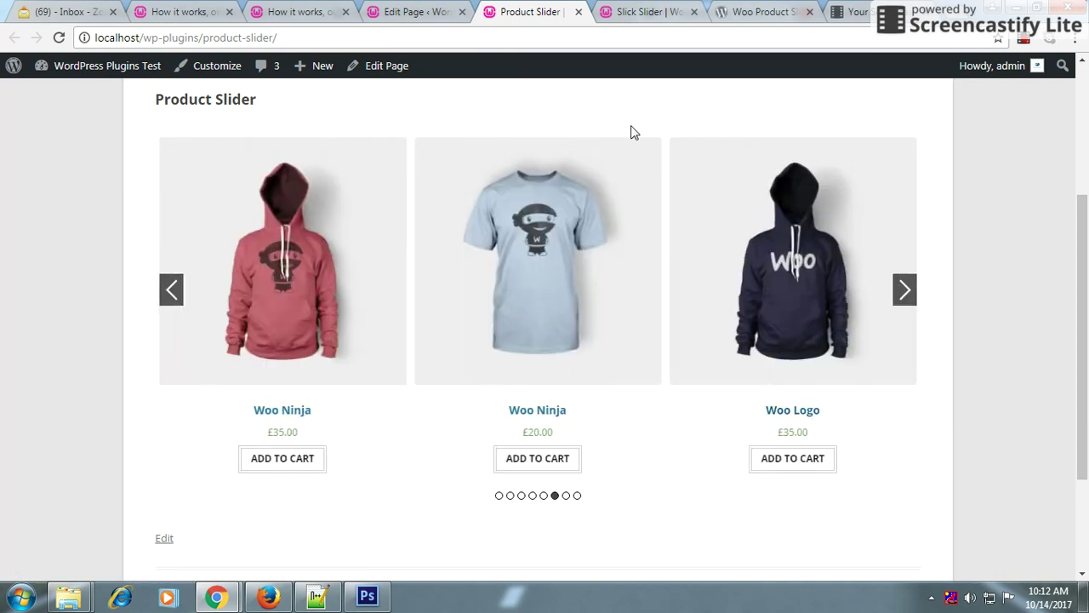
Duplicate the Product Slider heading and its products_slider shortcode below the originals, separated by a blank line
left_click(423, 14)
key("ctrl+a")
key("ctrl+c")
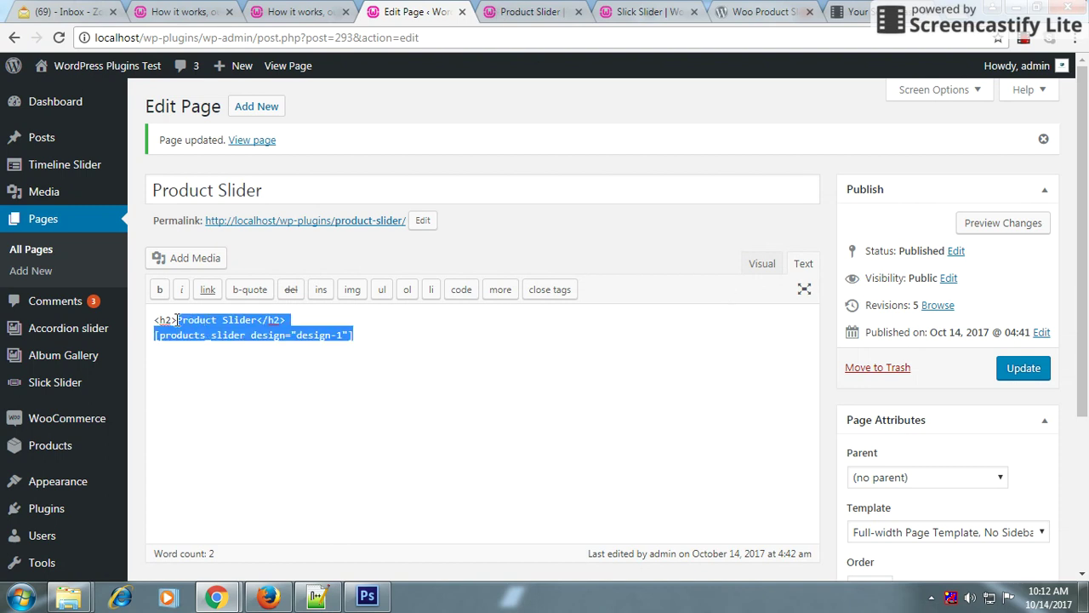
left_click(369, 331)
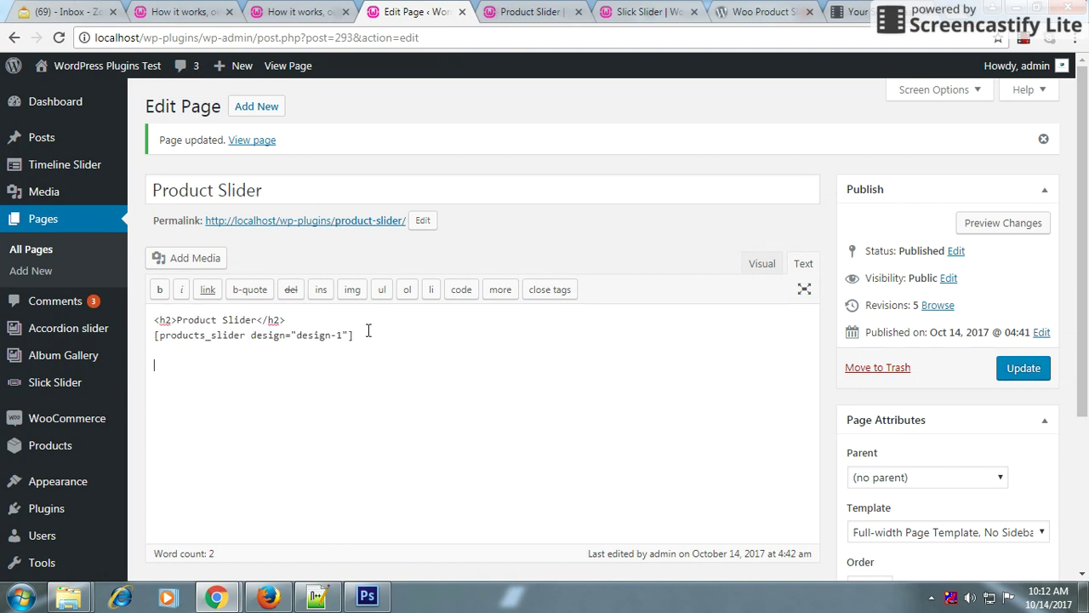
key("ctrl+v")
Replace the shortcode name in the duplicated block with featured_products_slider, taken from the plugin's How It Works page
left_click(302, 11)
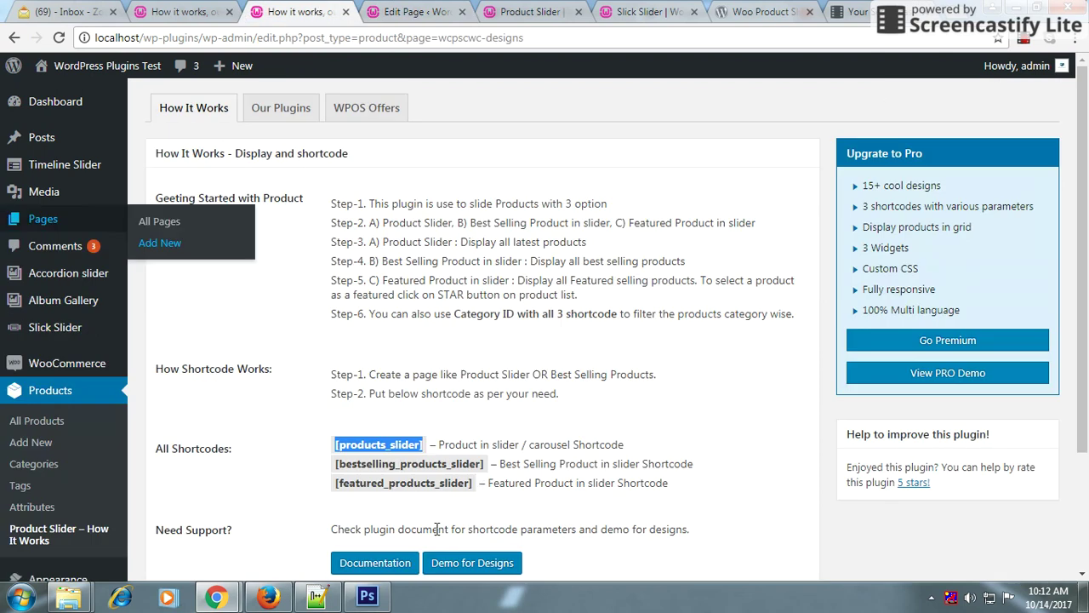
left_click(371, 483)
left_click_drag(469, 483, 345, 485)
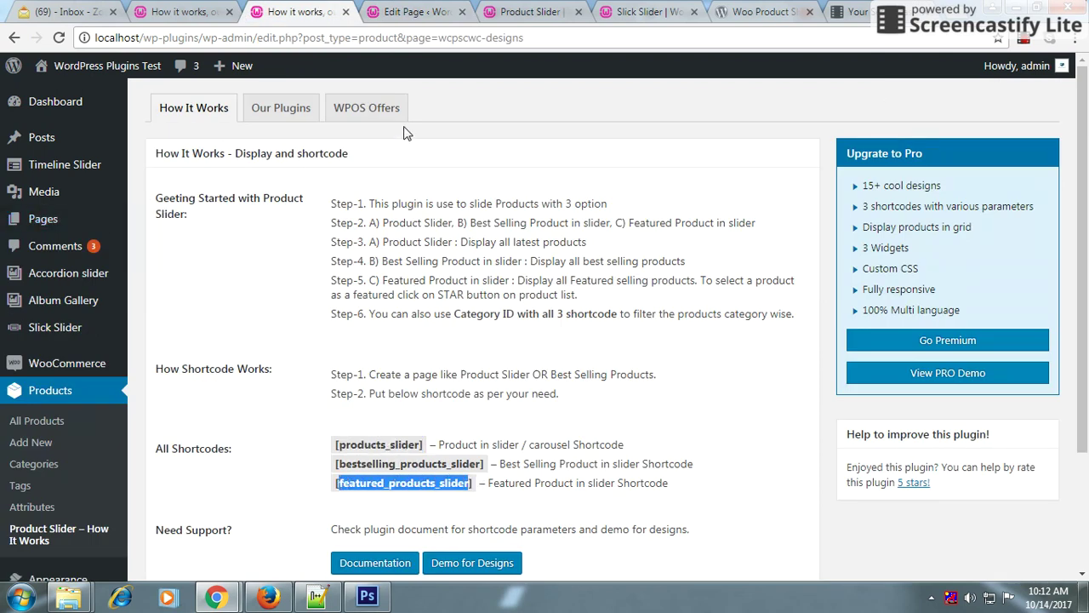
left_click(397, 12)
left_click_drag(245, 381, 159, 381)
type("featured_products_slider")
Replace the second heading's text with "Featured Product in slider Shortcode", copied from the How It Works page
left_click(313, 12)
left_click_drag(487, 482, 670, 484)
key("ctrl+c")
left_click(430, 12)
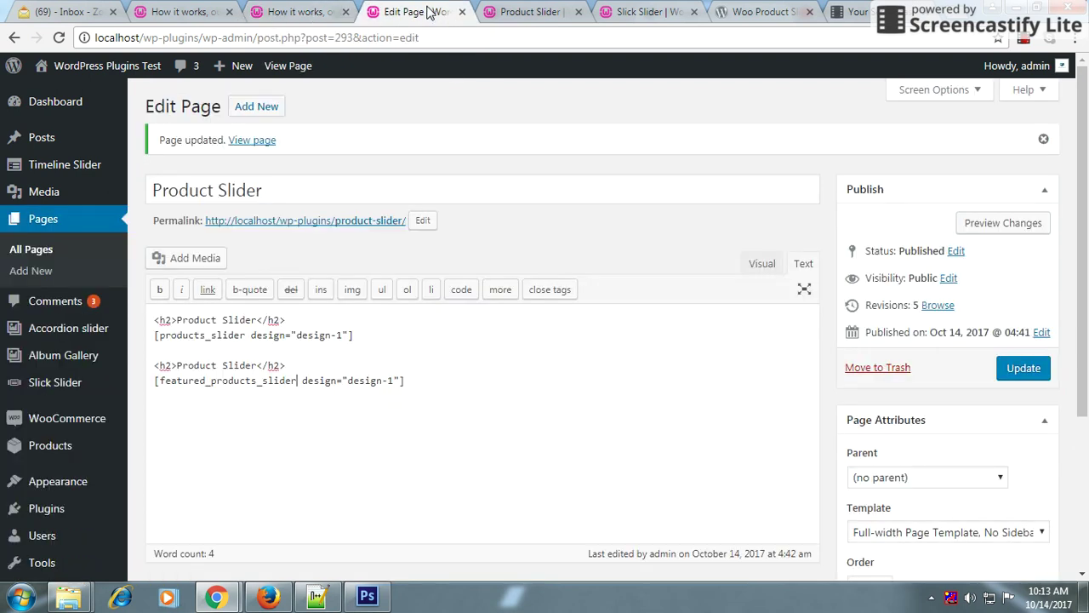
left_click_drag(258, 365, 177, 365)
key("ctrl+v")
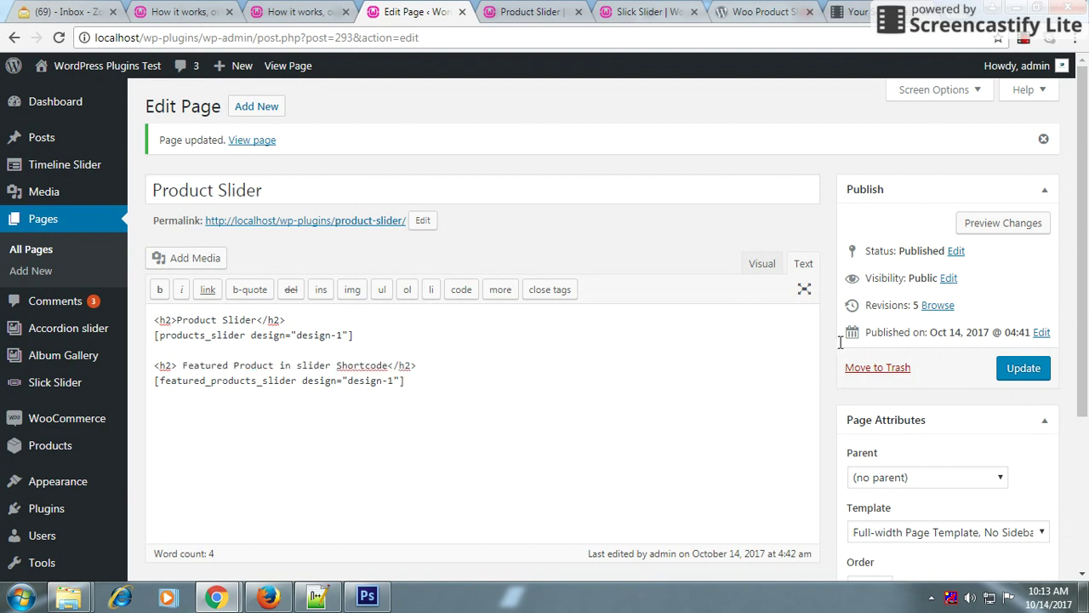
Update the page with the featured products section and reload its published view
left_click(1043, 369)
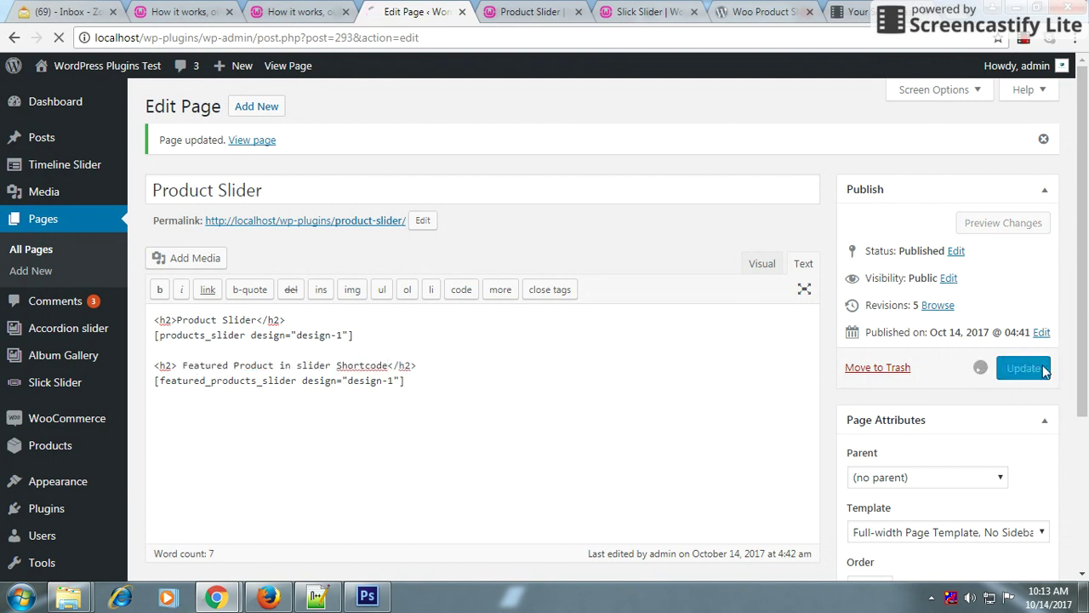
left_click(558, 12)
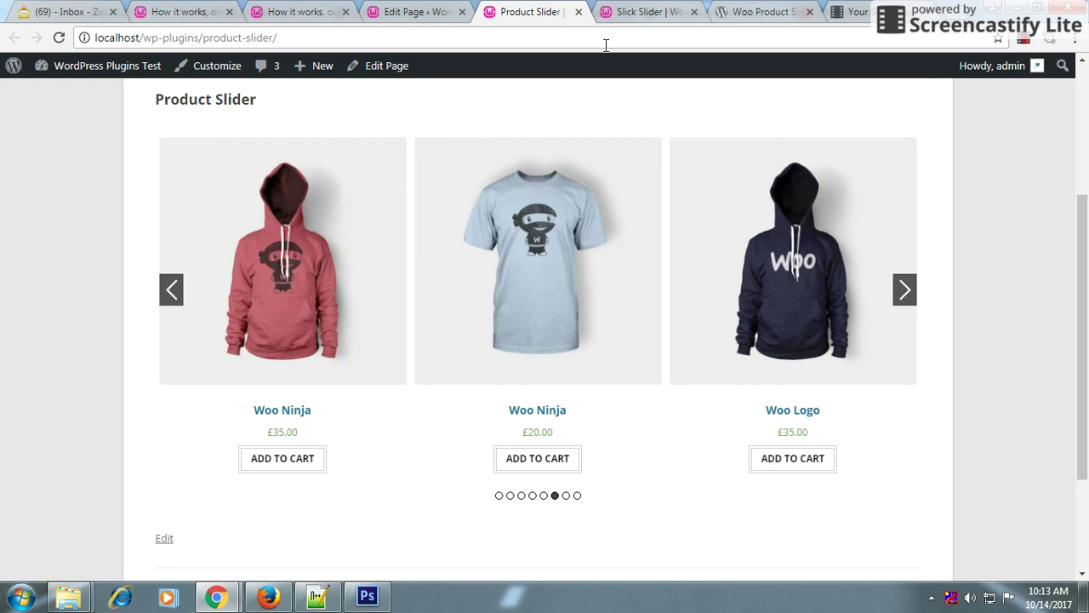
left_click(59, 38)
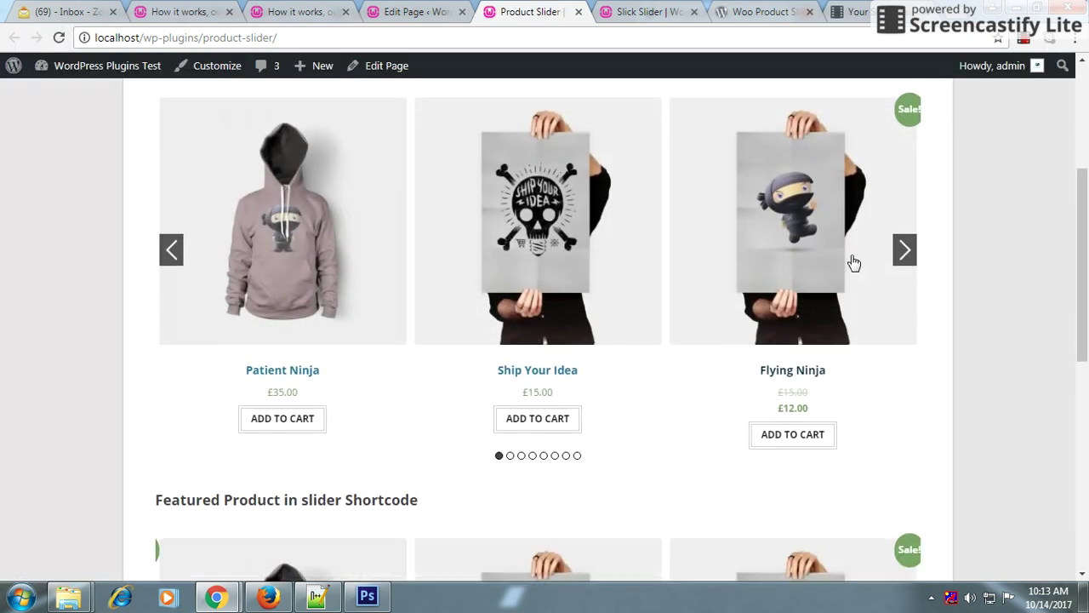
Examine the featured products slider on the published page and advance through its products
scroll(851, 262, "down", 4)
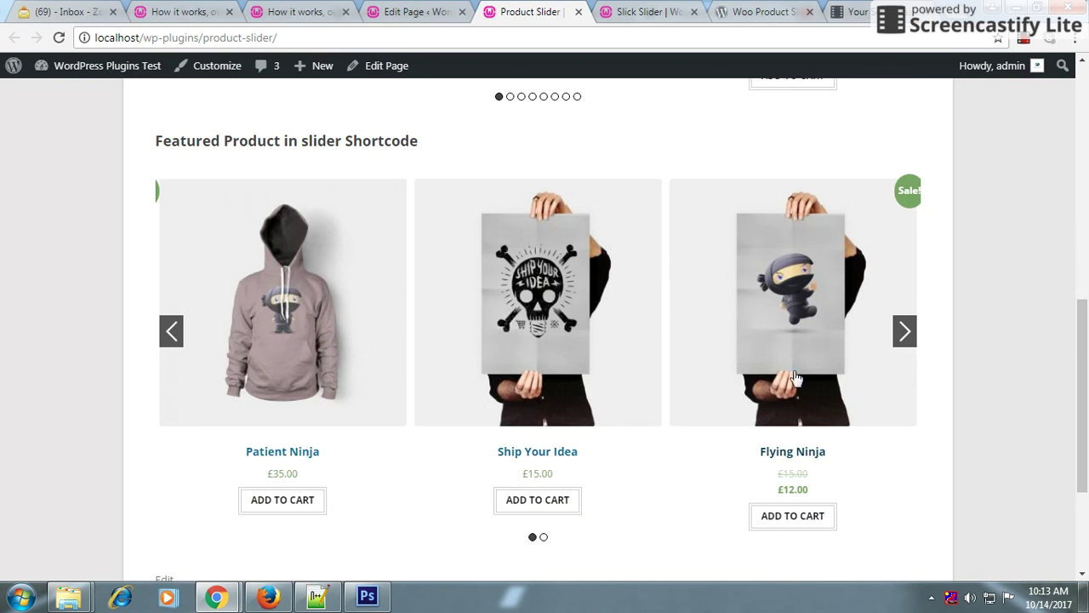
left_click(904, 332)
left_click(904, 332)
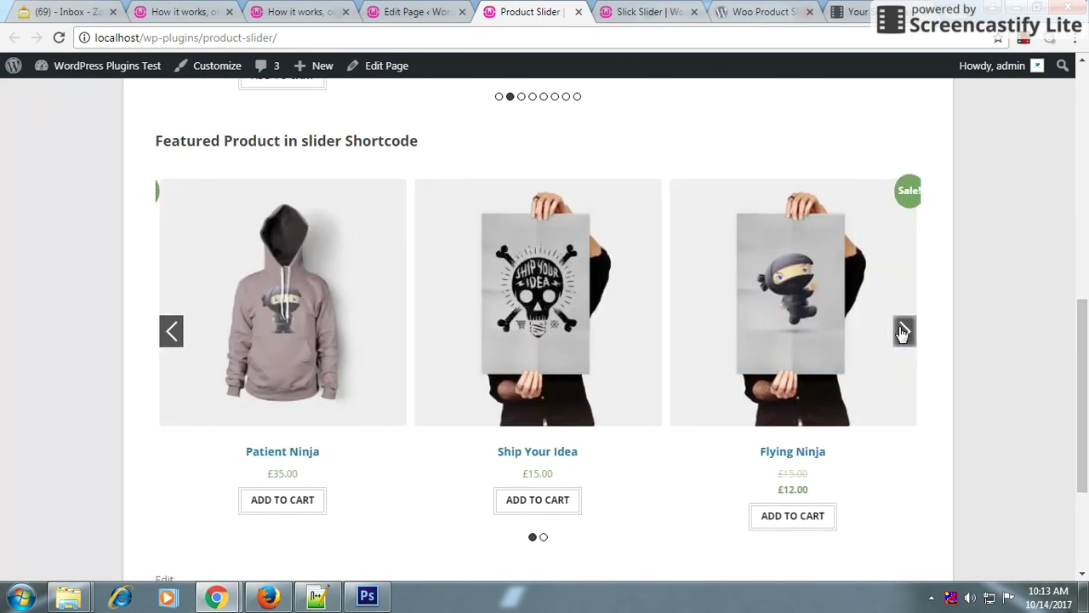
left_click(903, 332)
left_click(904, 332)
Look up the shortcode parameters on the plugin's WordPress.org page and copy the slide_to_show parameter name
left_click(765, 11)
scroll(705, 238, "down", 8)
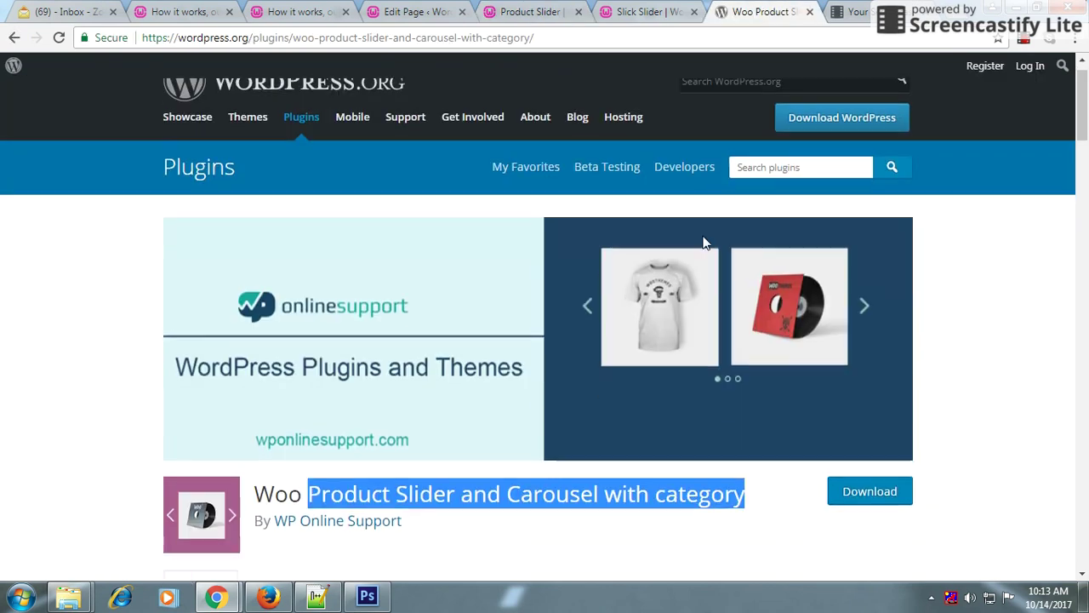
scroll(437, 305, "down", 6)
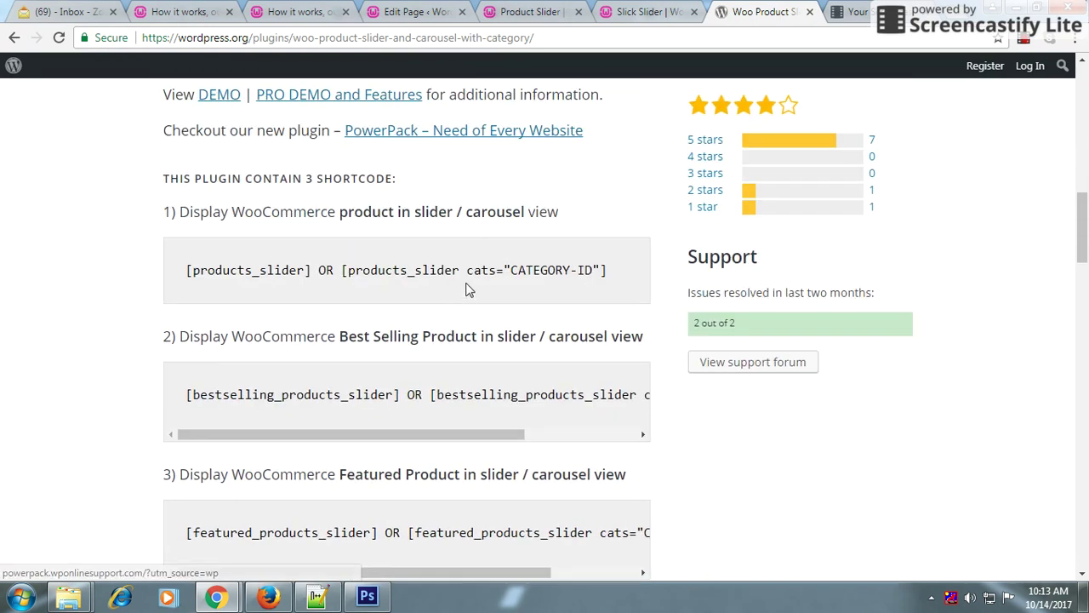
scroll(487, 312, "down", 4)
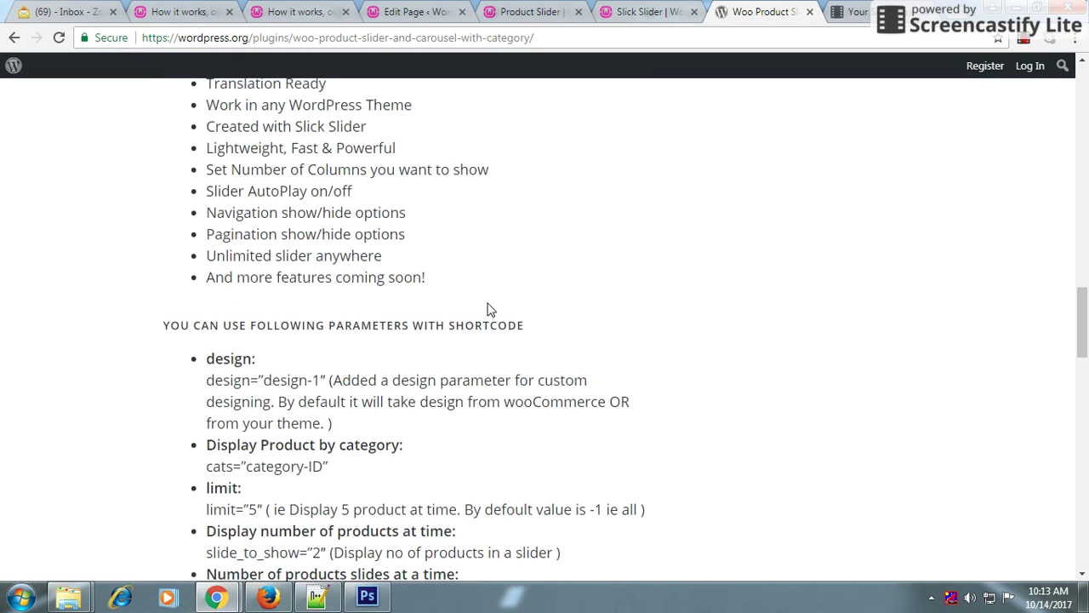
scroll(489, 309, "up", 3)
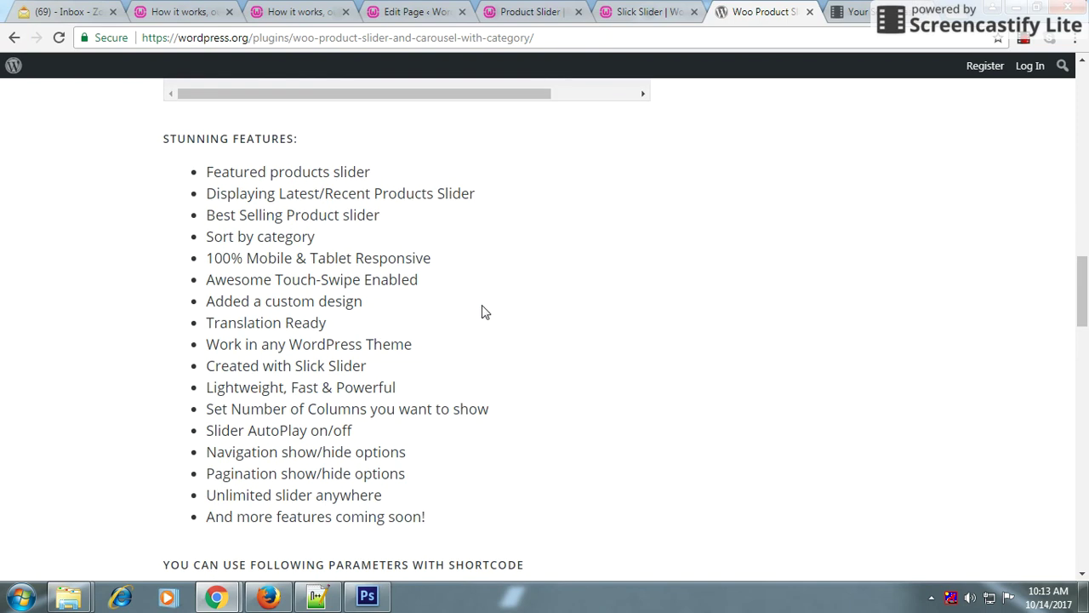
scroll(481, 312, "down", 5)
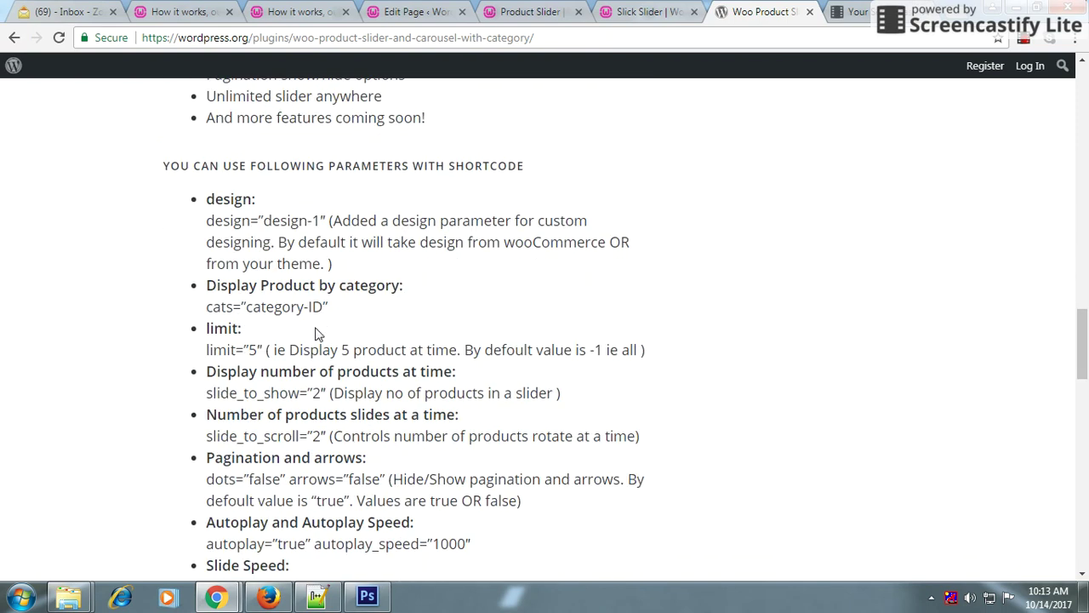
scroll(277, 334, "down", 1)
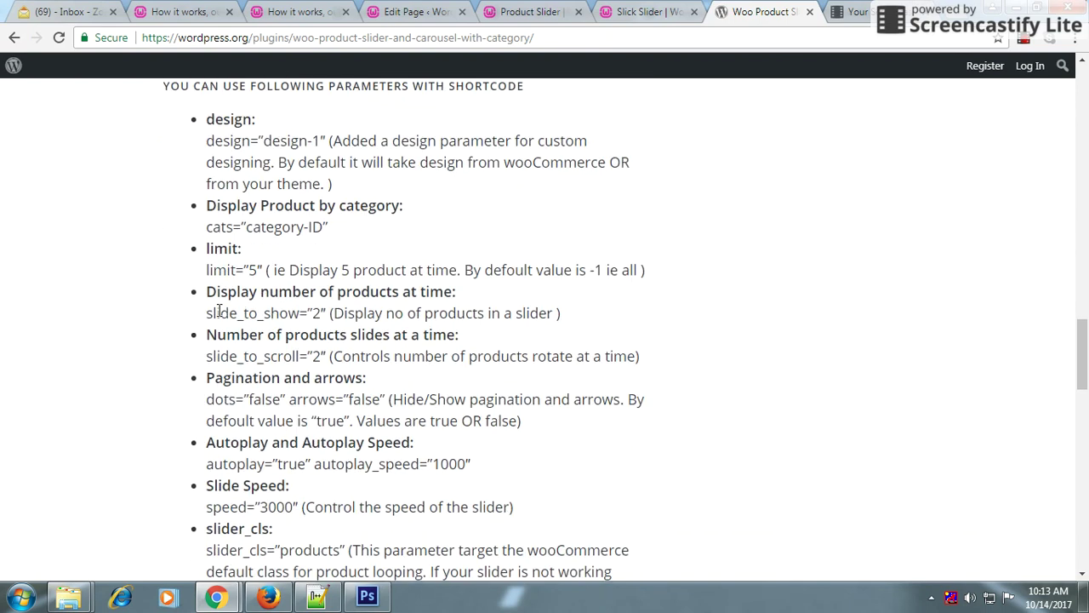
left_click_drag(208, 313, 300, 313)
key("ctrl+c")
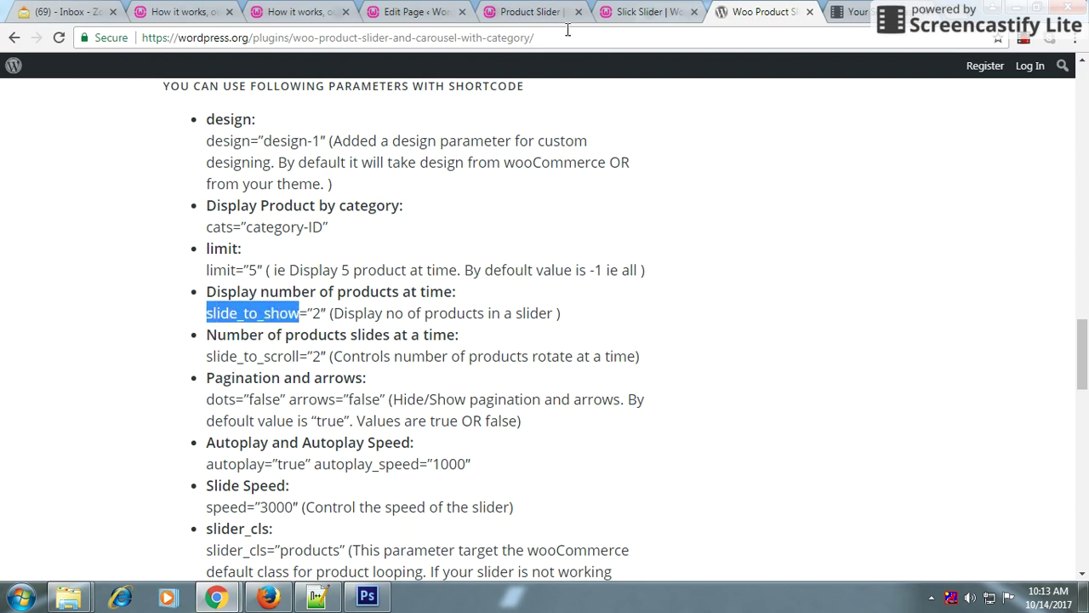
Add slide_to_show="4" to the products_slider shortcode after its design parameter, and select the new attribute
left_click(608, 12)
left_click(500, 12)
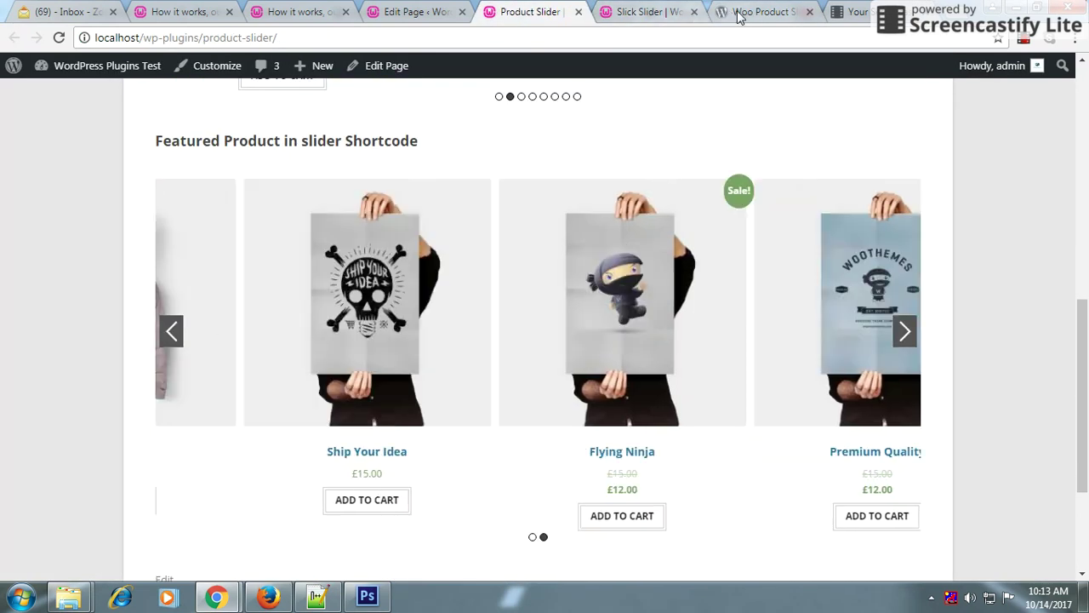
left_click(455, 10)
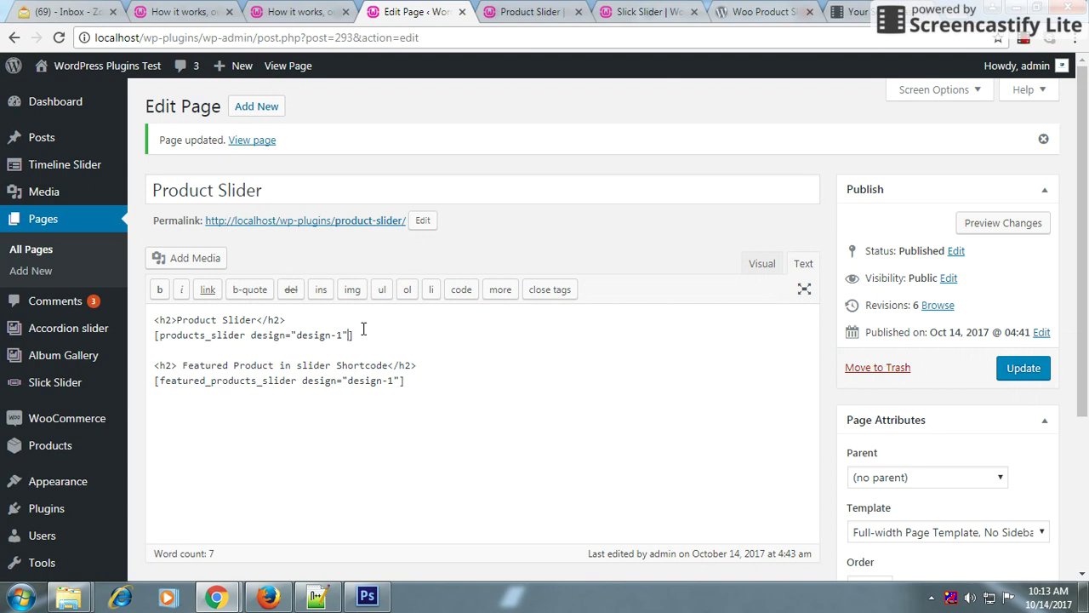
key("ctrl+v")
left_click_drag(450, 334, 358, 335)
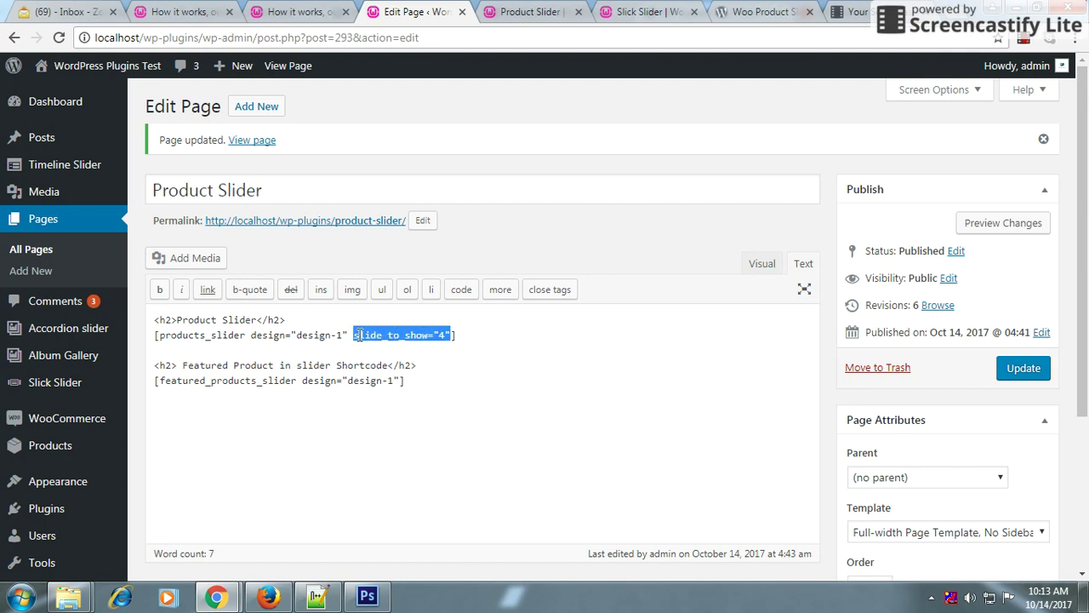
Copy slide_to_show="4" into the featured_products_slider shortcode after its design parameter and update the page
key("ctrl+c")
left_click(402, 381)
key("ctrl+v")
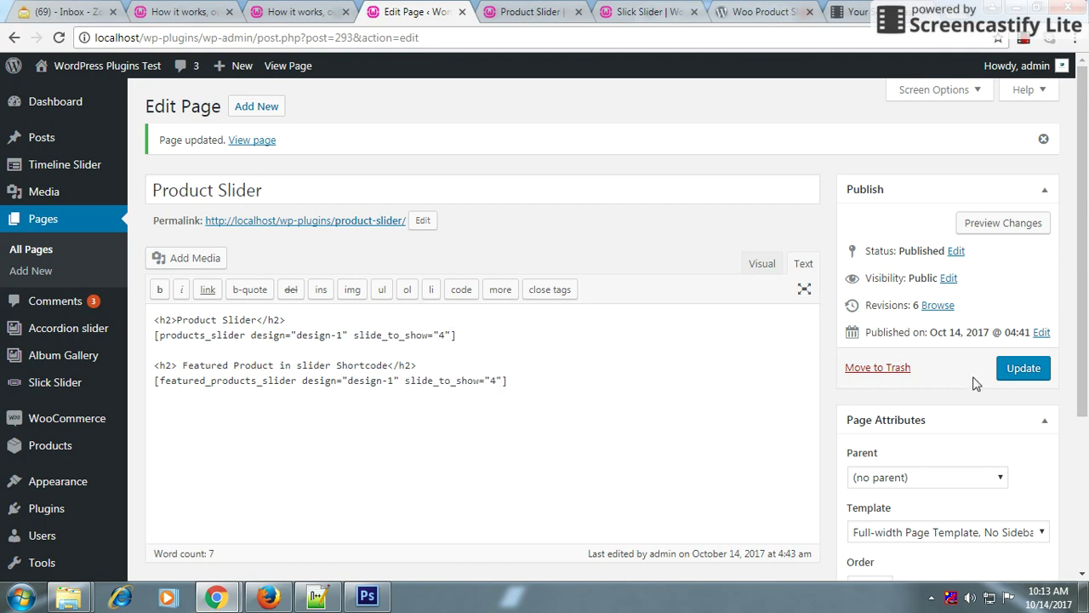
left_click(1021, 368)
Reload the published Product Slider page, advance the product slider, and examine how many products each slider shows at once
left_click(536, 11)
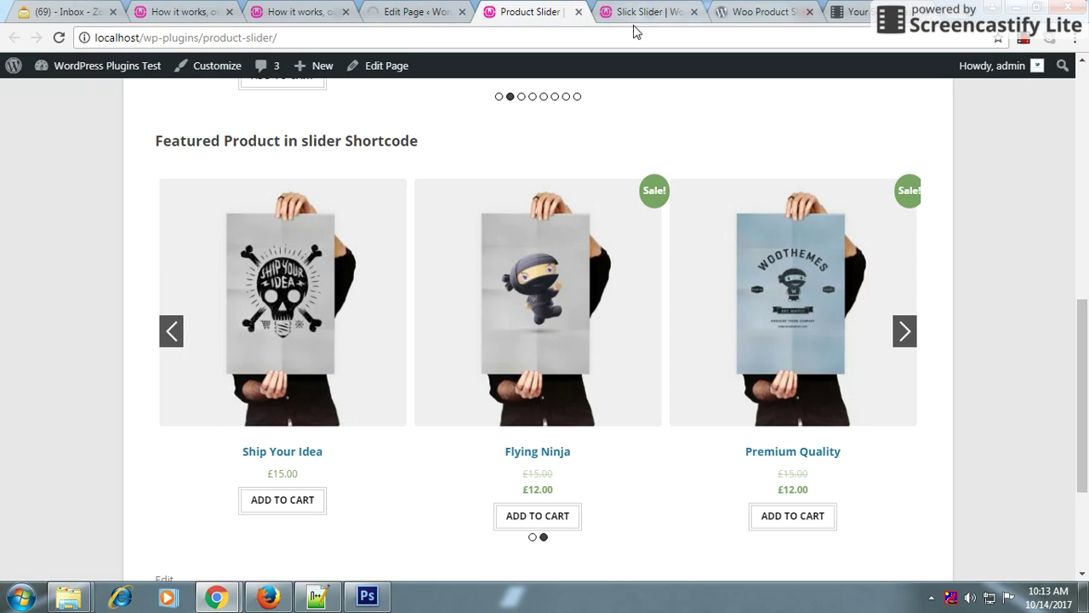
scroll(650, 108, "up", 7)
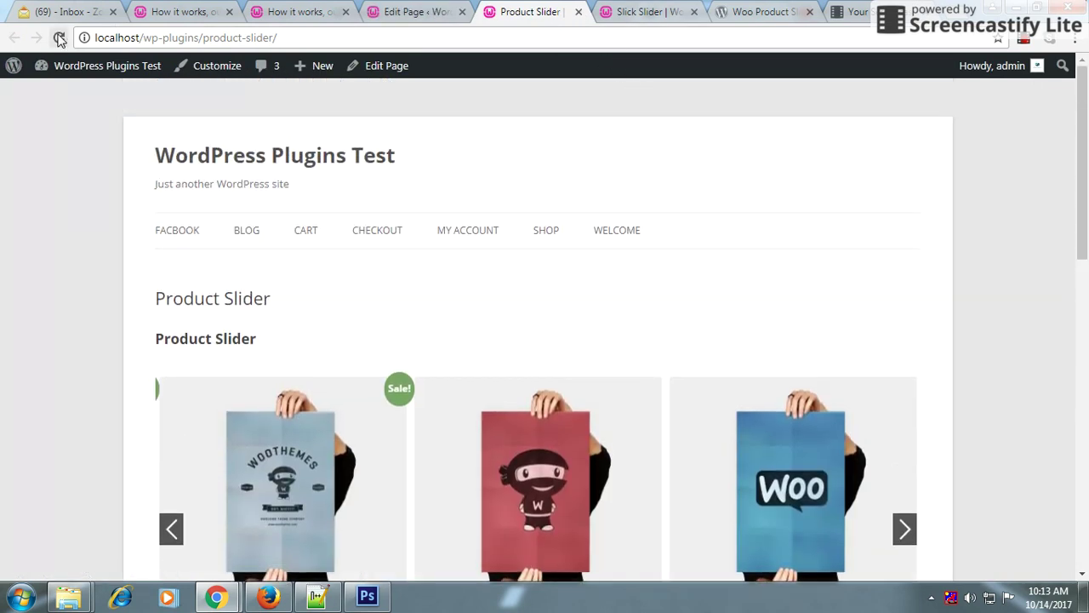
left_click(59, 38)
scroll(766, 255, "down", 2)
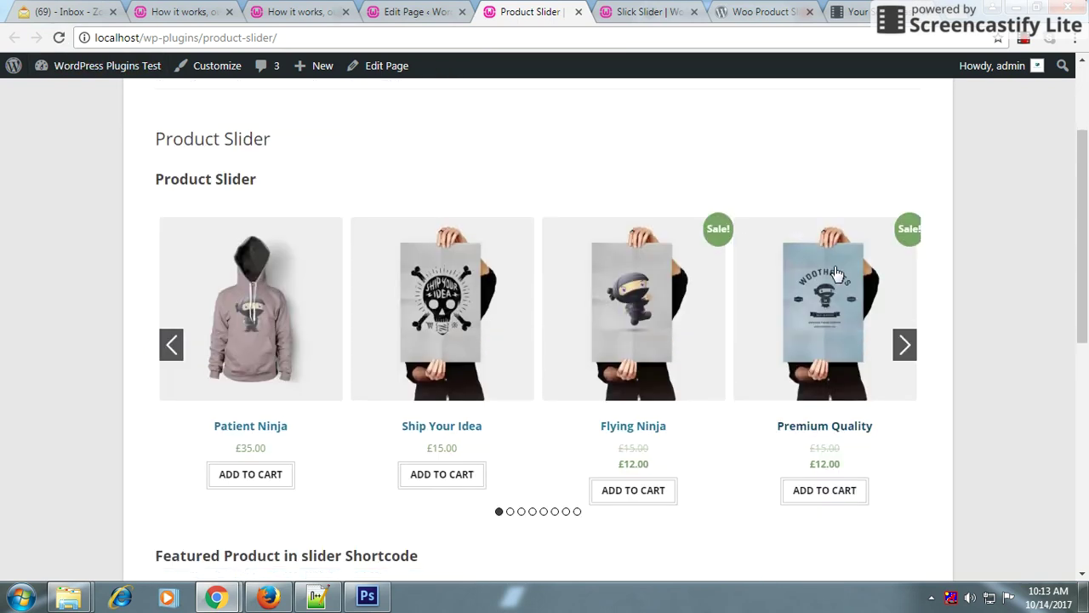
left_click(903, 345)
left_click(905, 345)
scroll(949, 323, "down", 5)
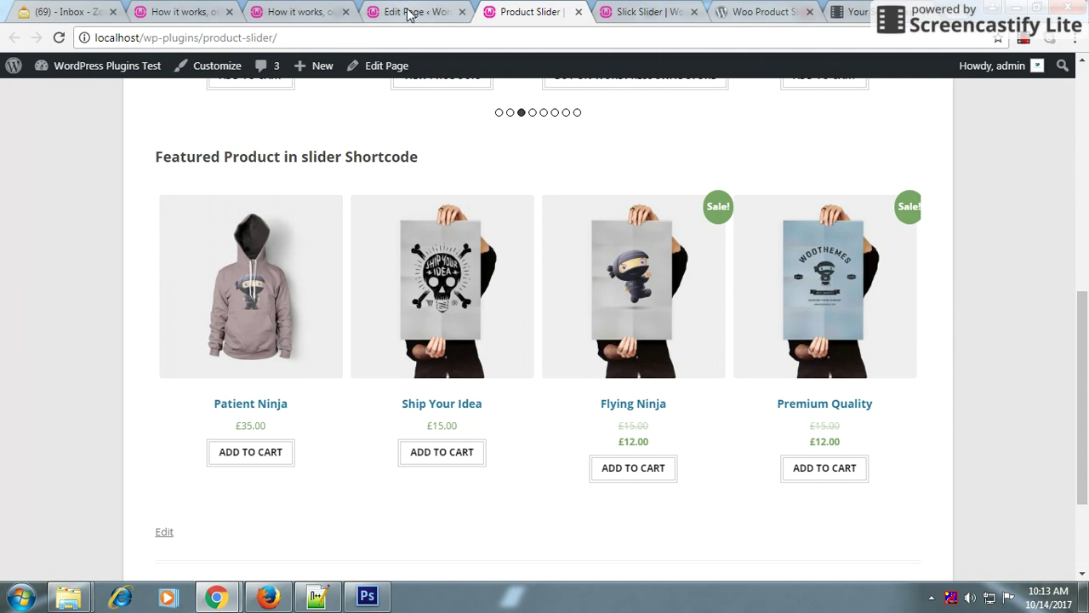
left_click_drag(420, 158, 139, 151)
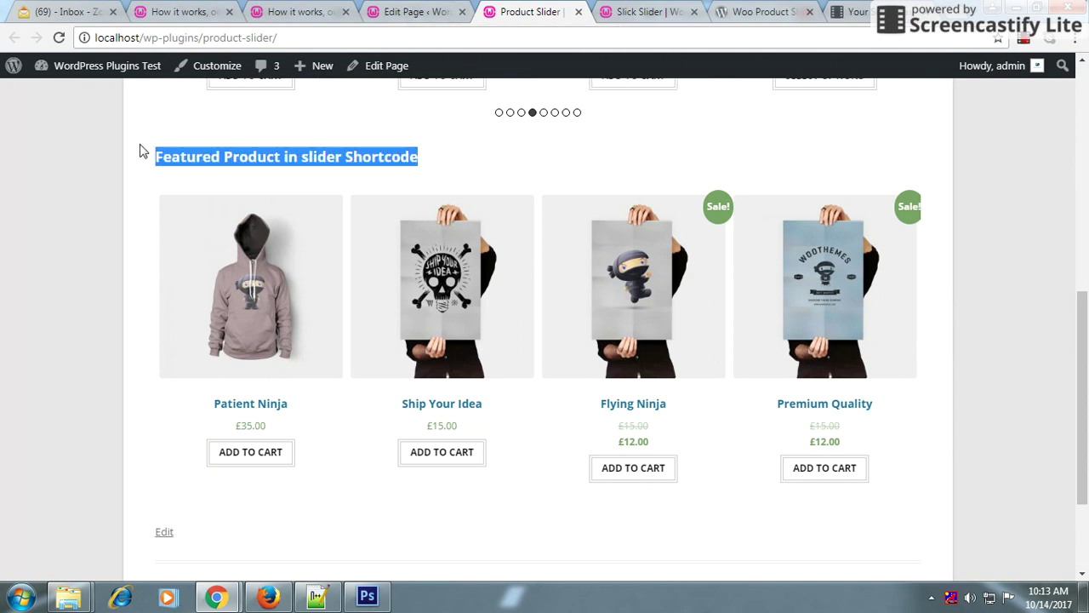
Return to the page editor and open the list of all WooCommerce products in a new tab
left_click(458, 10)
left_click_drag(389, 365, 195, 365)
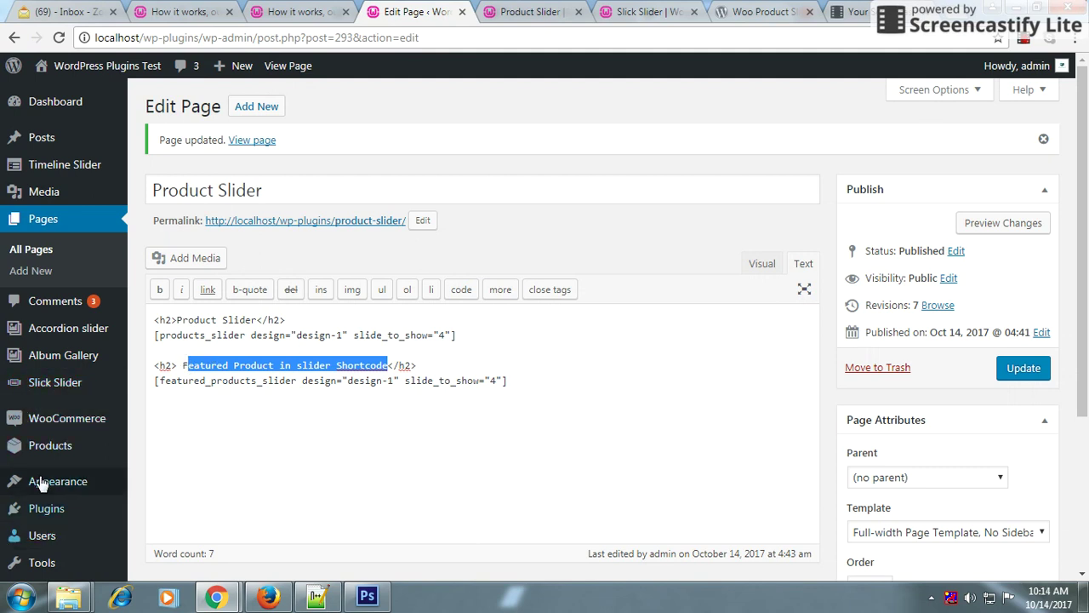
mouse_move(121, 429)
mouse_move(86, 444)
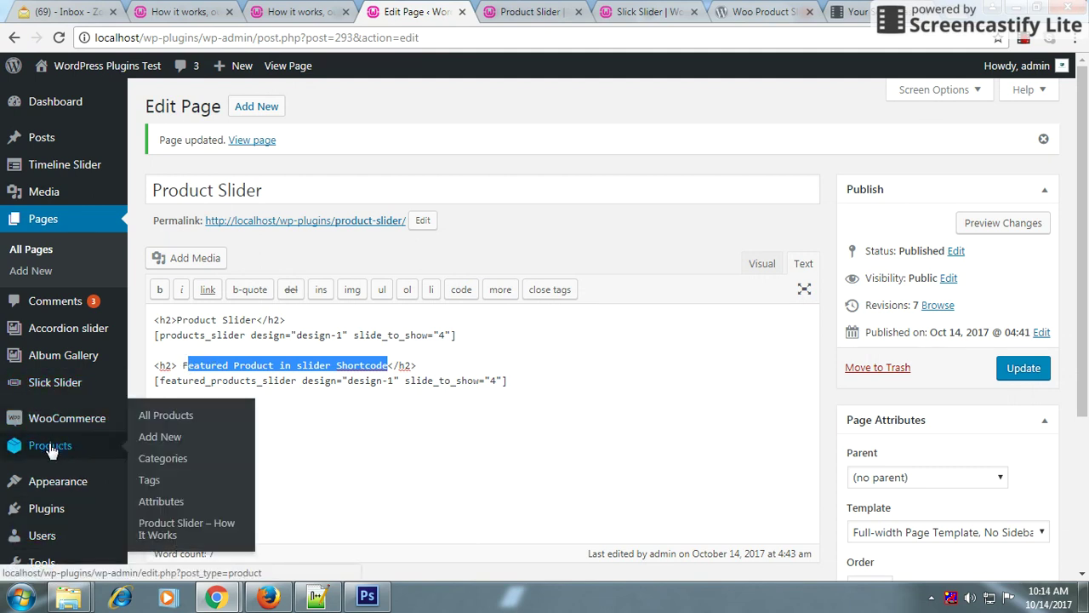
right_click(182, 417)
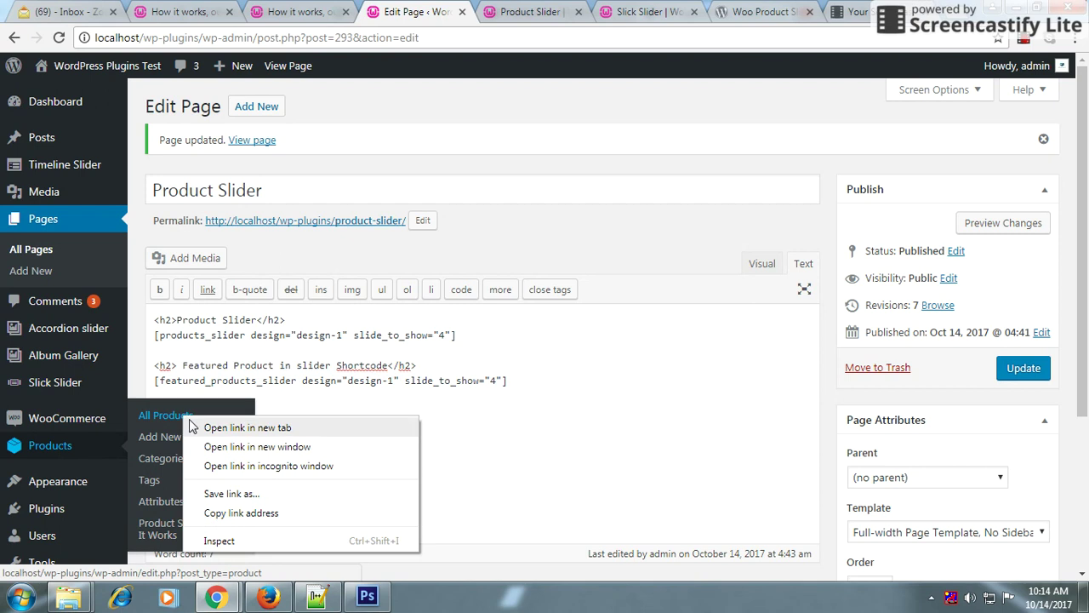
left_click(243, 428)
left_click(472, 12)
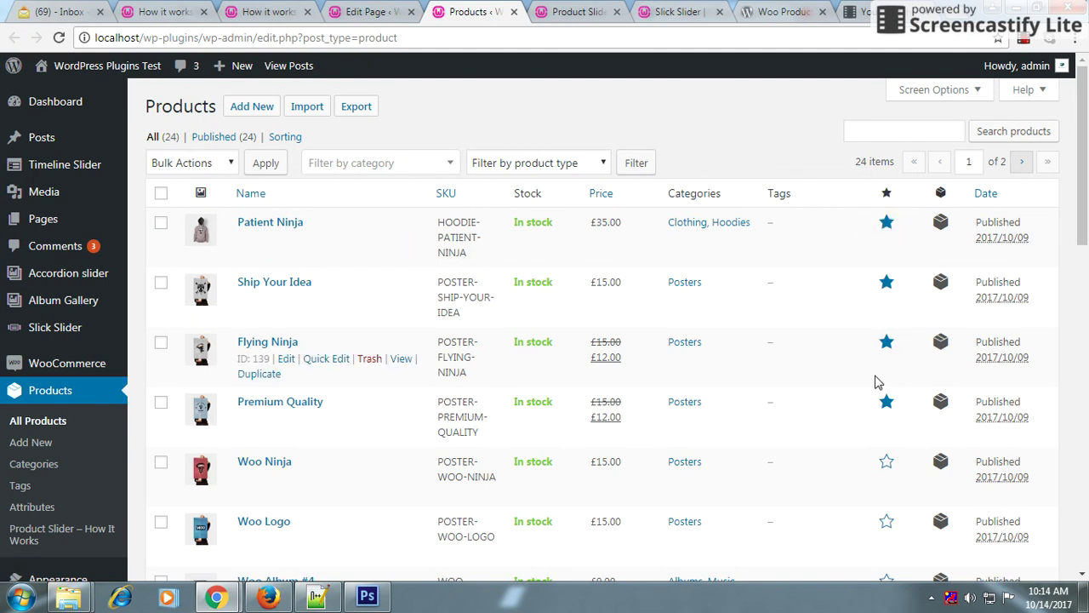
Mark the Woo Ninja, Woo Album #4 and black Ninja Silhouette T-shirt products as featured
left_click(888, 465)
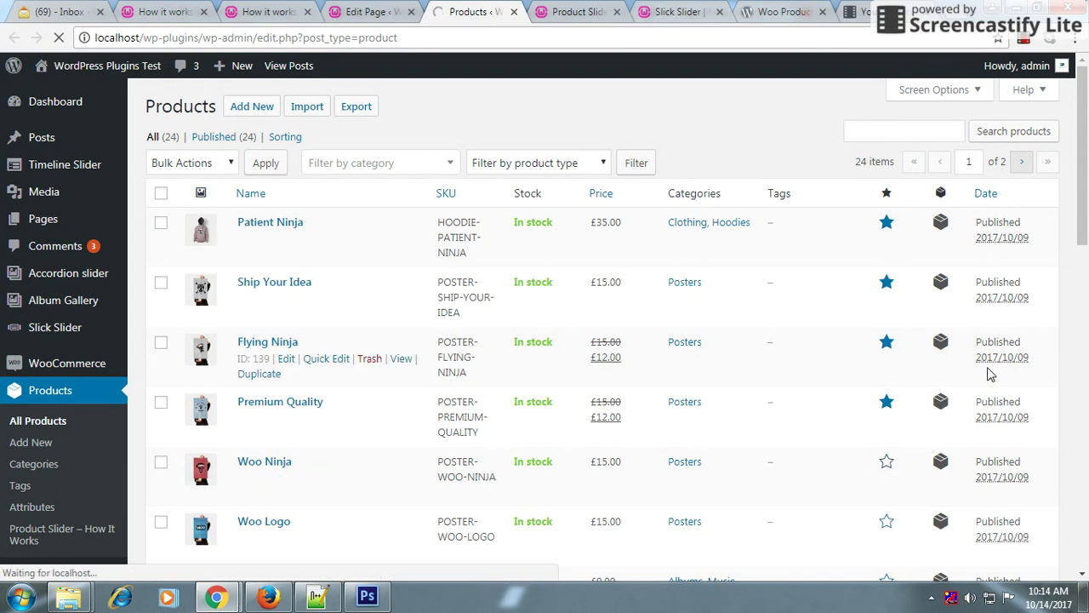
scroll(987, 370, "down", 2)
scroll(990, 368, "down", 2)
left_click(886, 343)
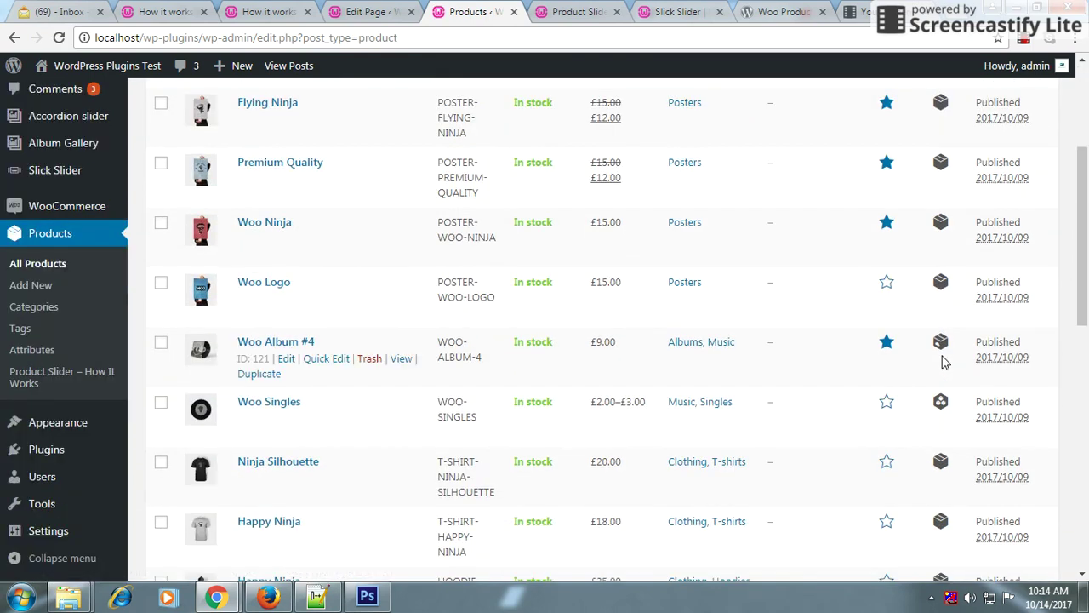
left_click(889, 468)
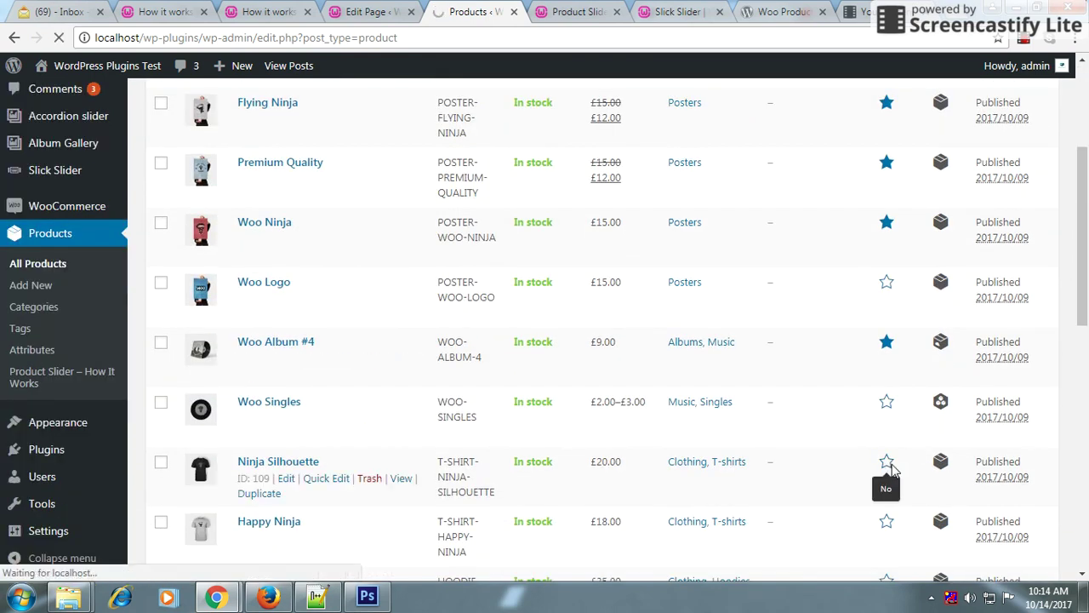
Reload the published page and advance through the featured products slider to check for the newly featured products
left_click(596, 10)
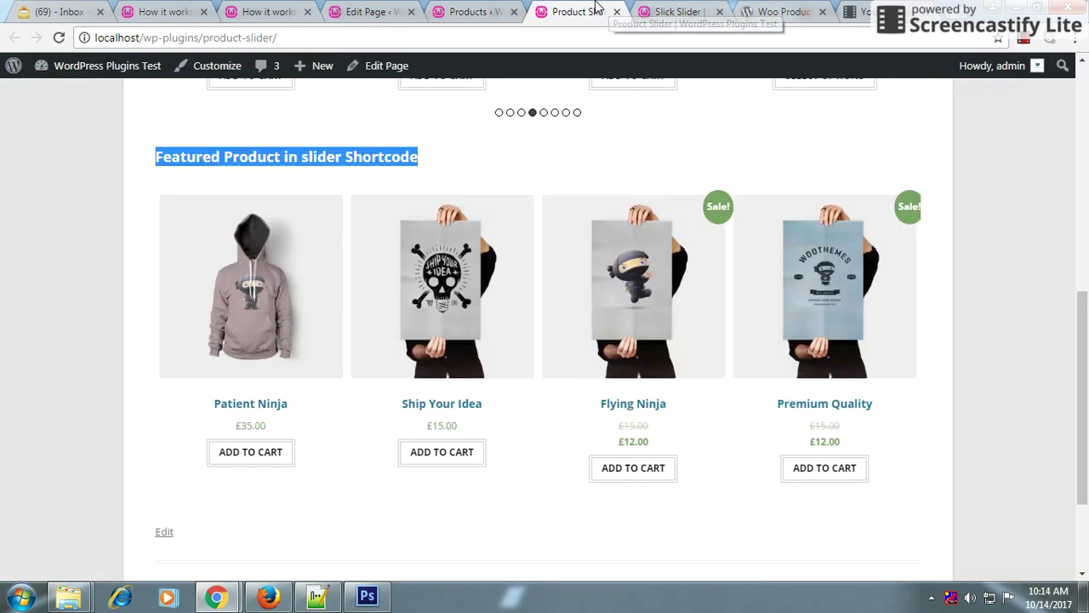
left_click(58, 39)
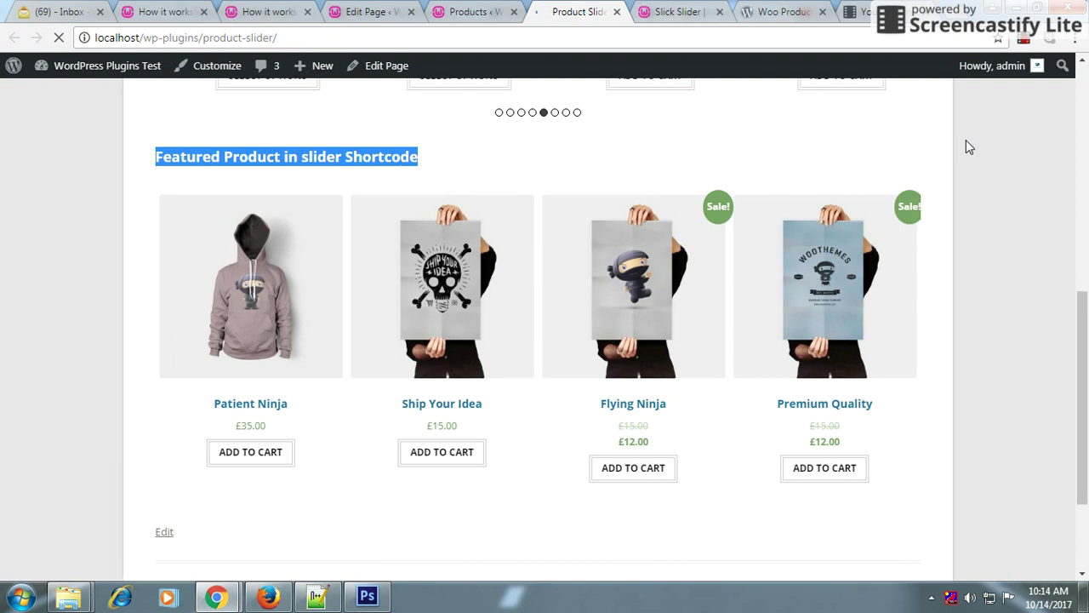
scroll(858, 244, "down", 2)
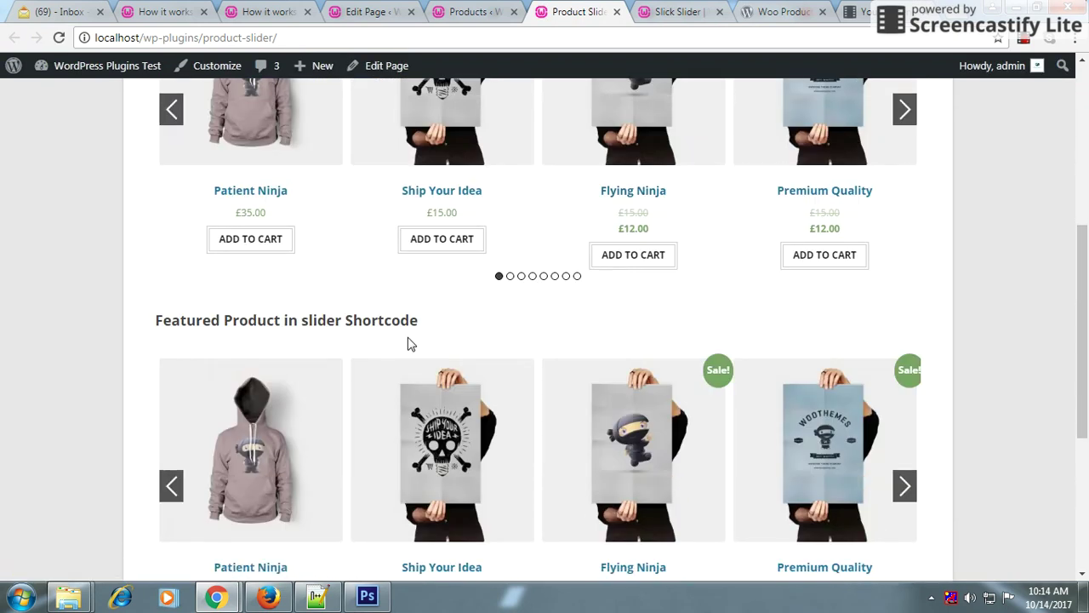
left_click_drag(419, 320, 155, 317)
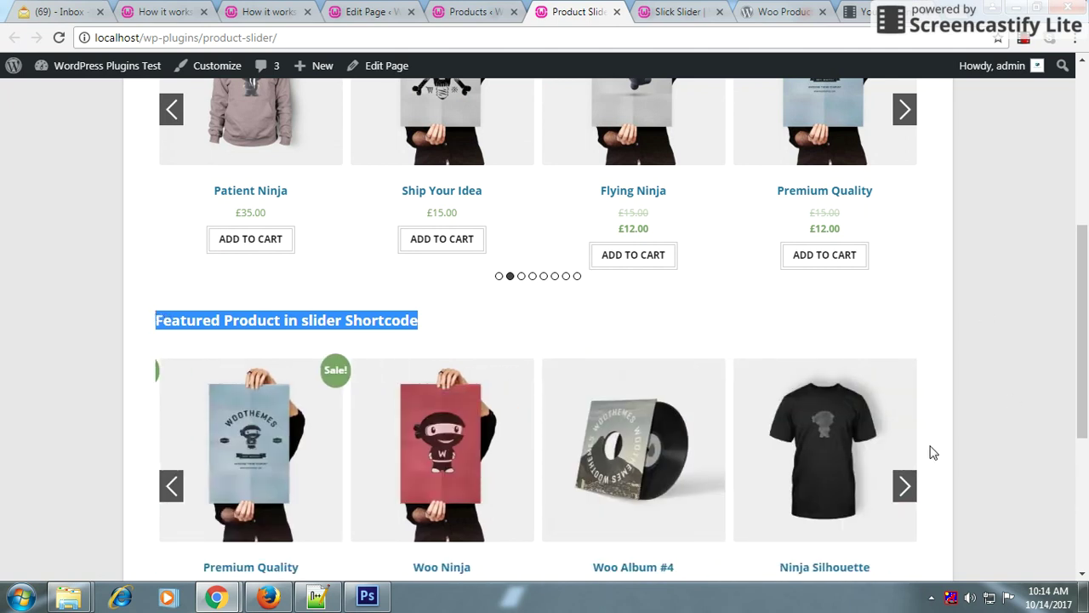
left_click(907, 487)
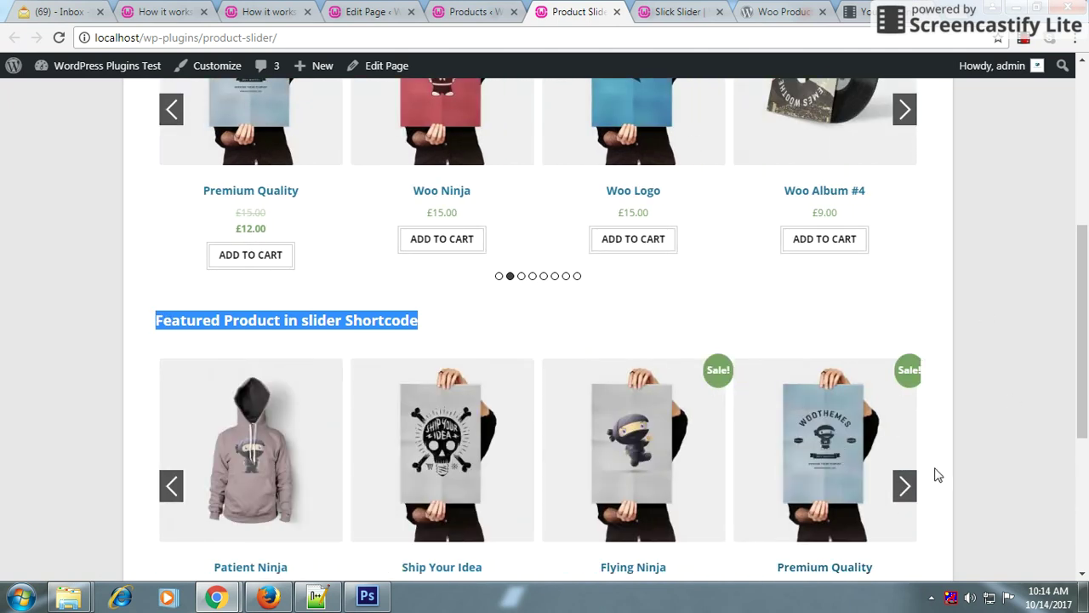
left_click(905, 486)
left_click(907, 488)
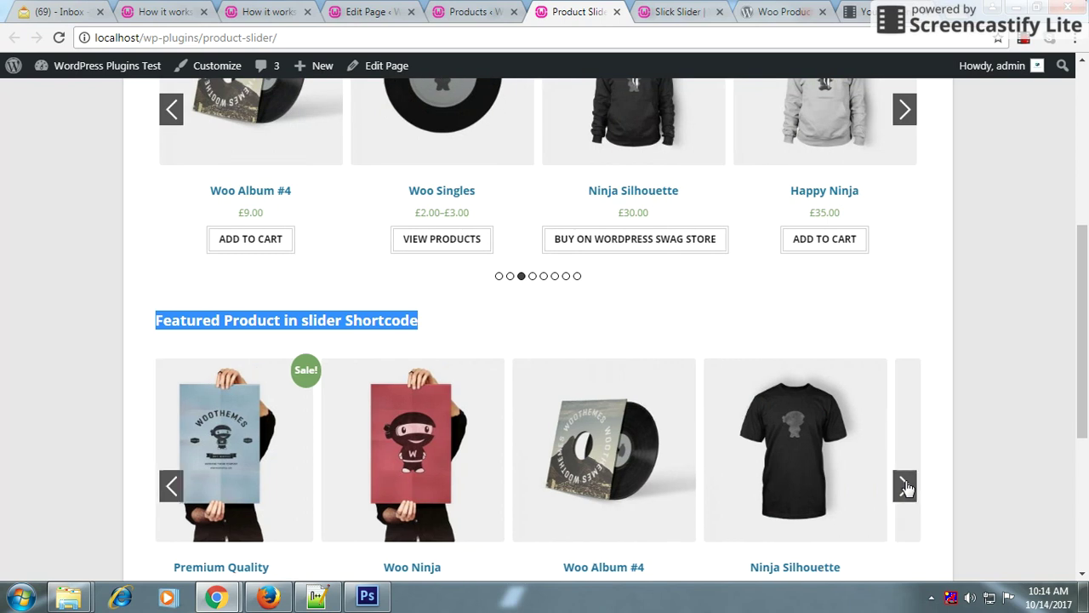
scroll(688, 282, "down", 2)
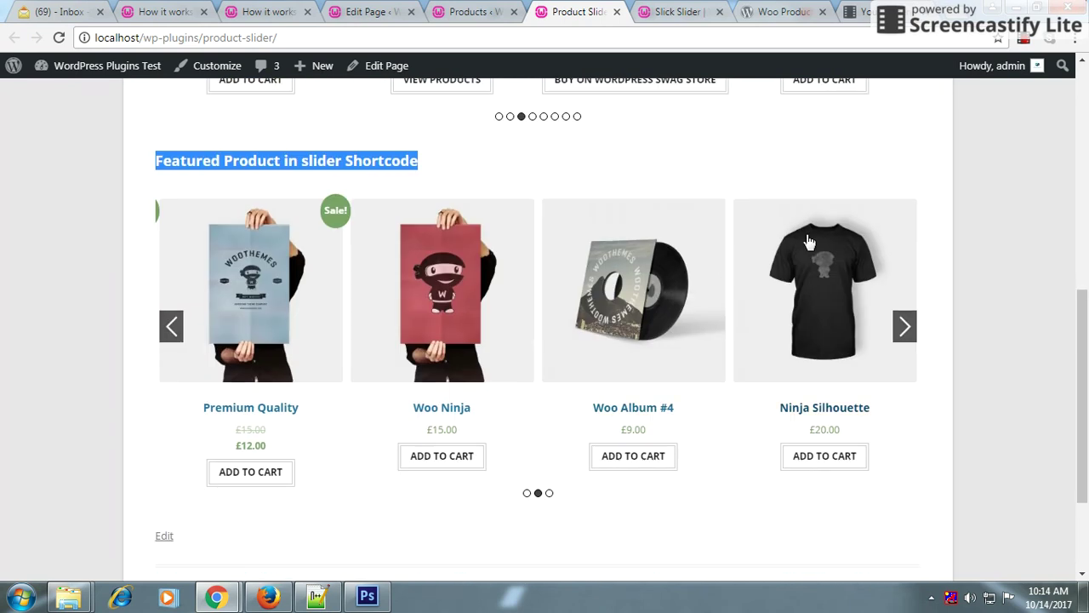
scroll(802, 246, "up", 2)
Open the Clothing product category for editing and select its tag ID 21 in the page address
left_click(474, 9)
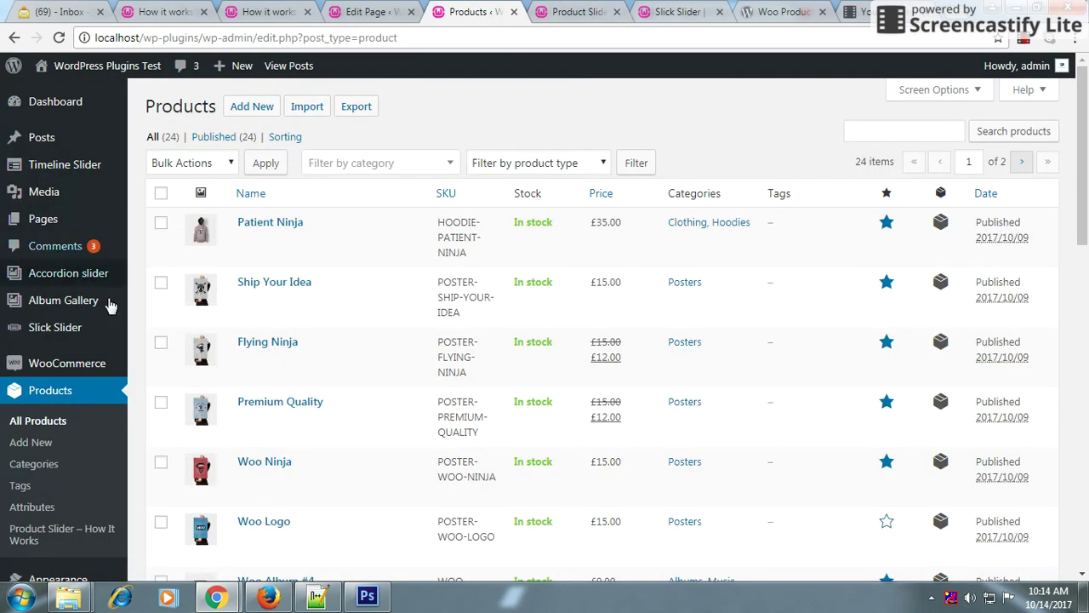
scroll(109, 303, "down", 1)
left_click(43, 384)
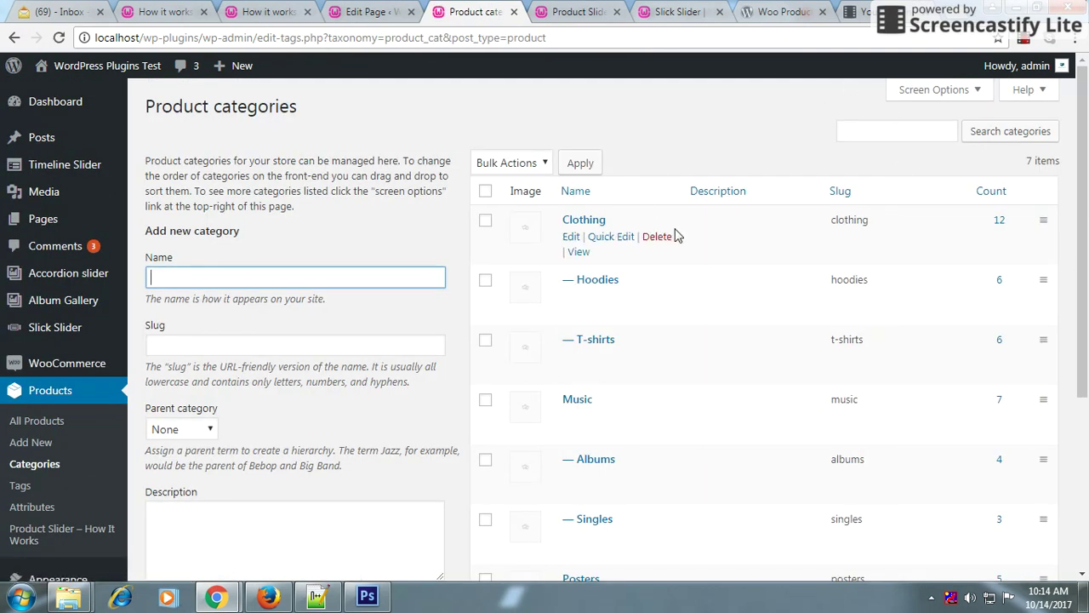
left_click(585, 221)
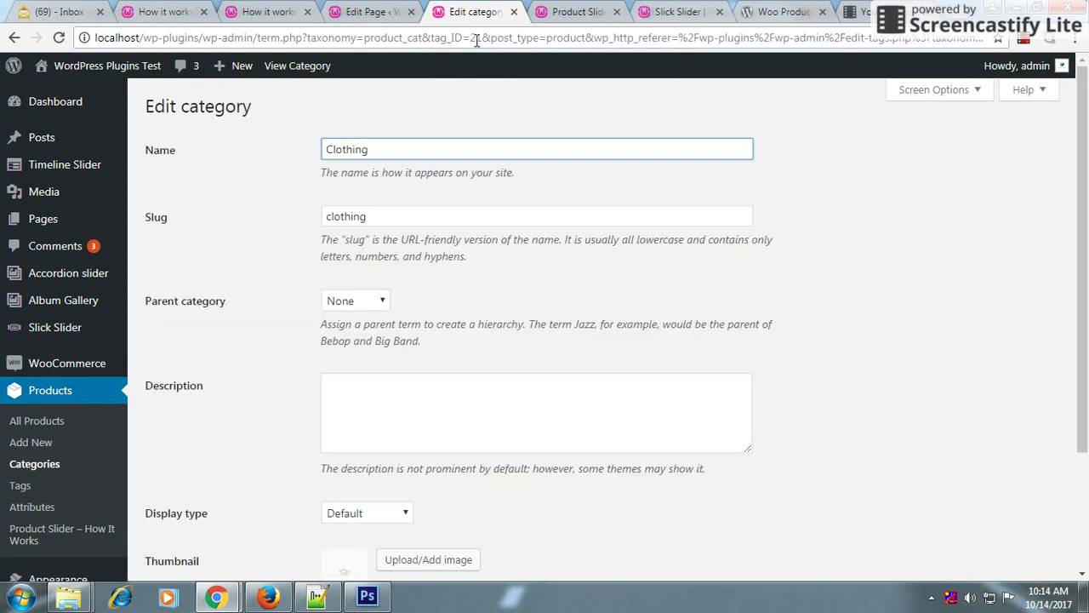
double_click(477, 38)
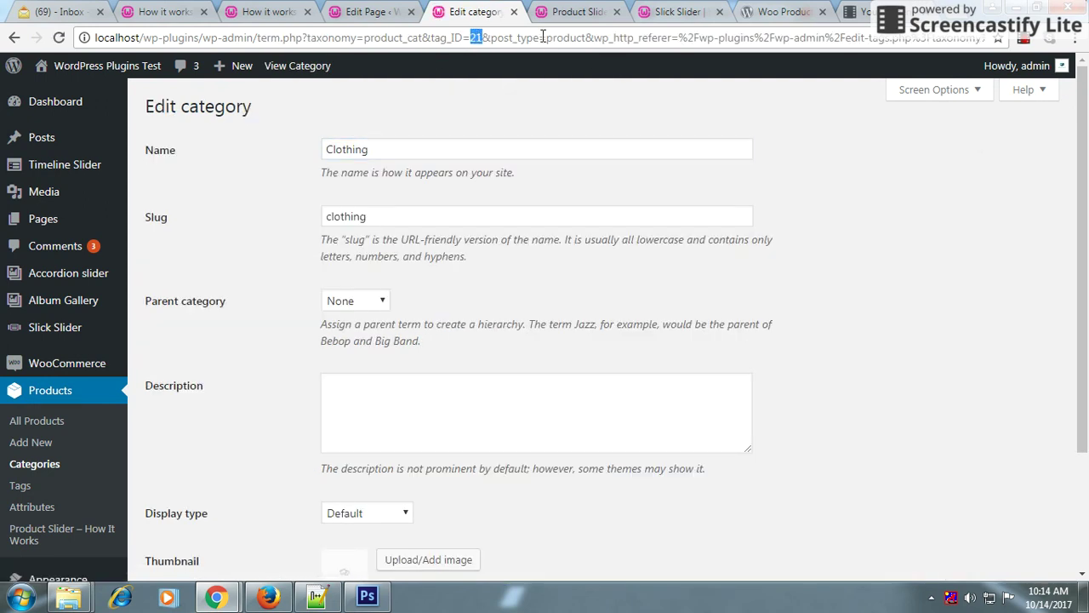
Return to the page editor and add "21" in quotes after slide_to_show="4" in the products_slider shortcode
left_click(557, 9)
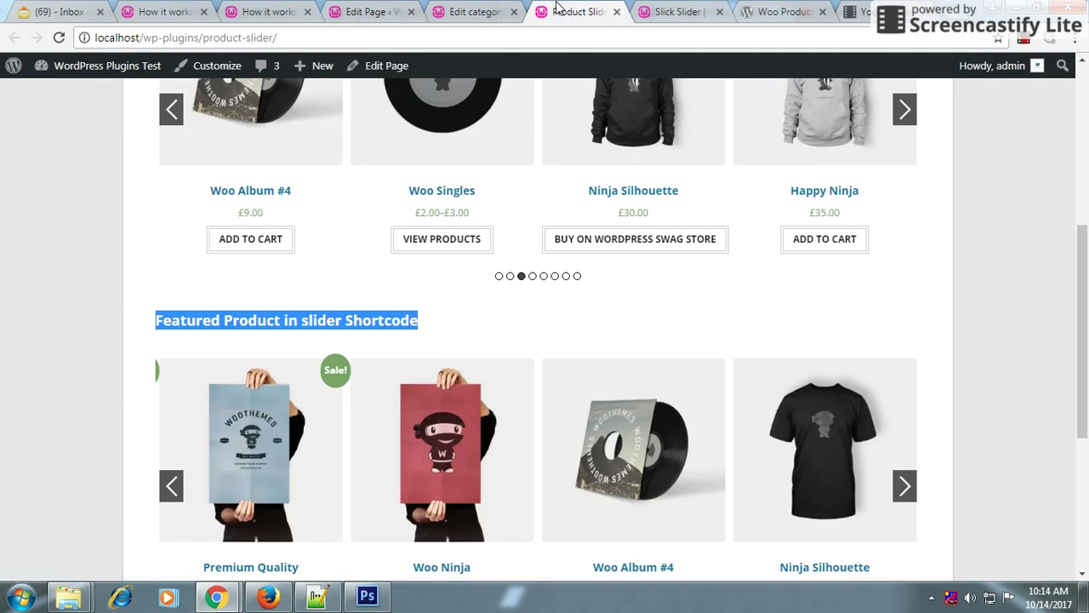
left_click(657, 11)
left_click(400, 9)
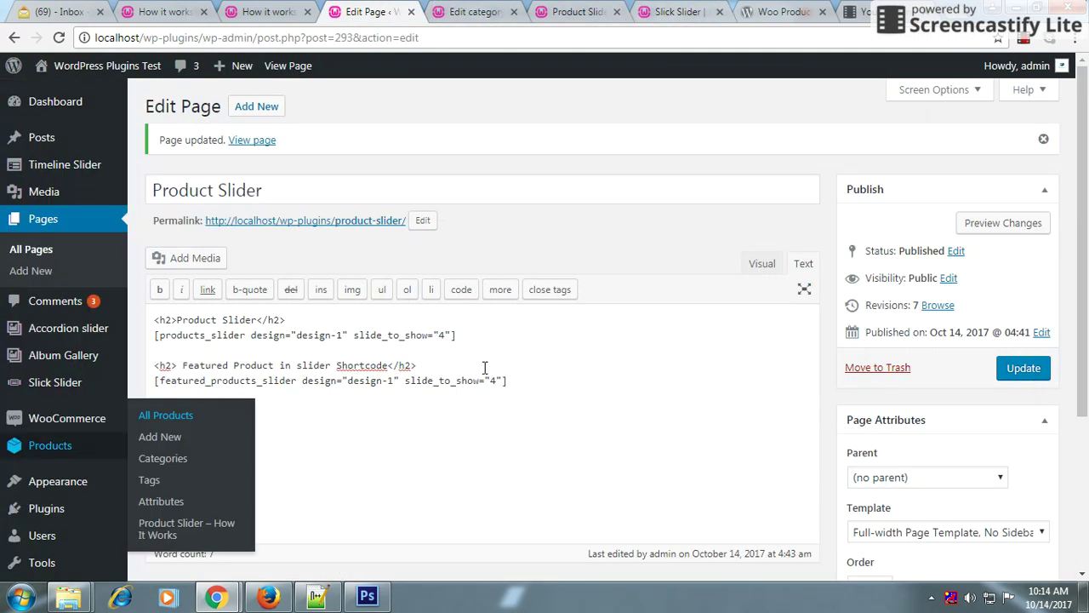
left_click(451, 335)
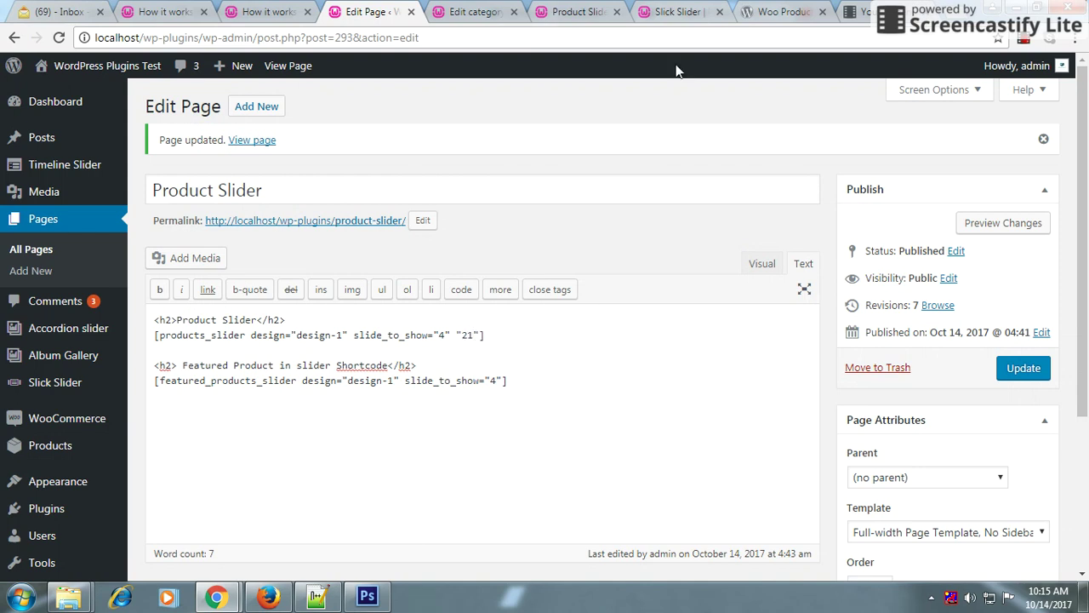
Copy the cats= parameter from the plugin's WordPress.org page, insert it before "21" in the products_slider shortcode, and update the page
left_click(783, 11)
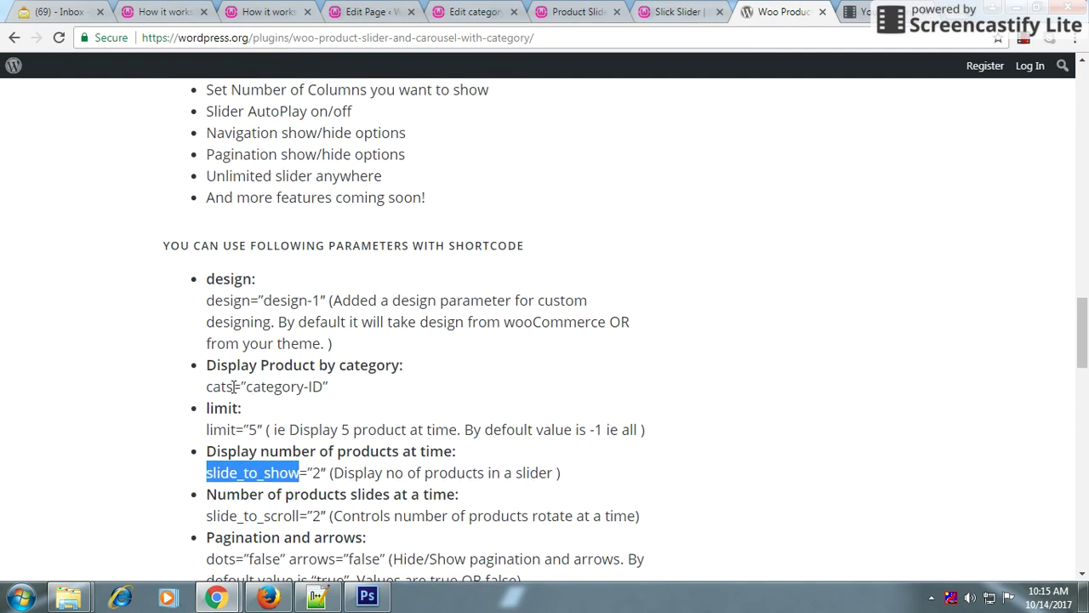
left_click_drag(233, 386, 206, 389)
key("ctrl+c")
left_click(368, 13)
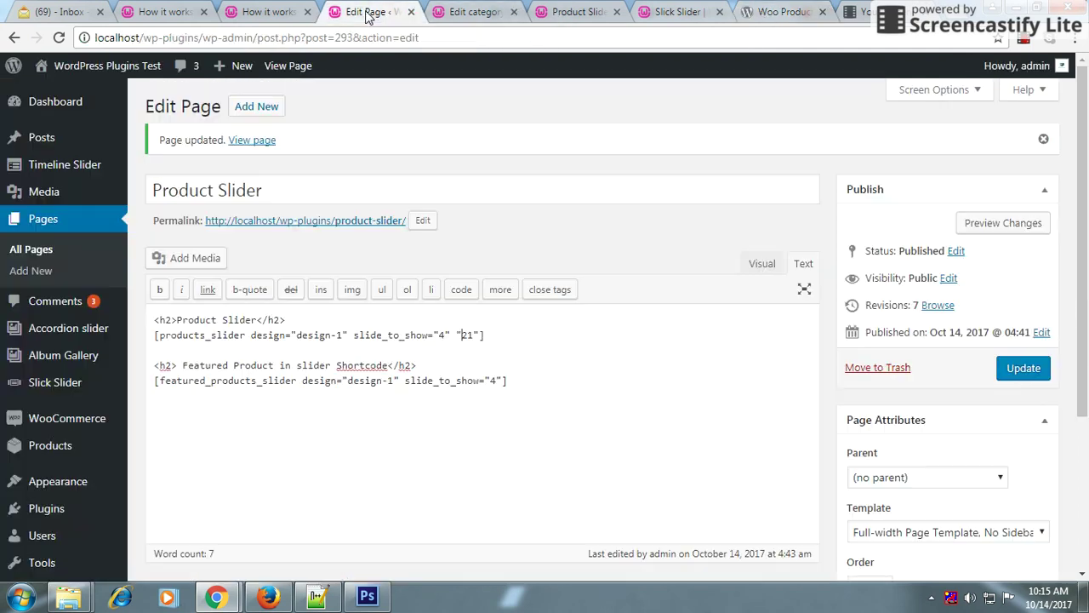
key("ctrl+v")
left_click(1024, 368)
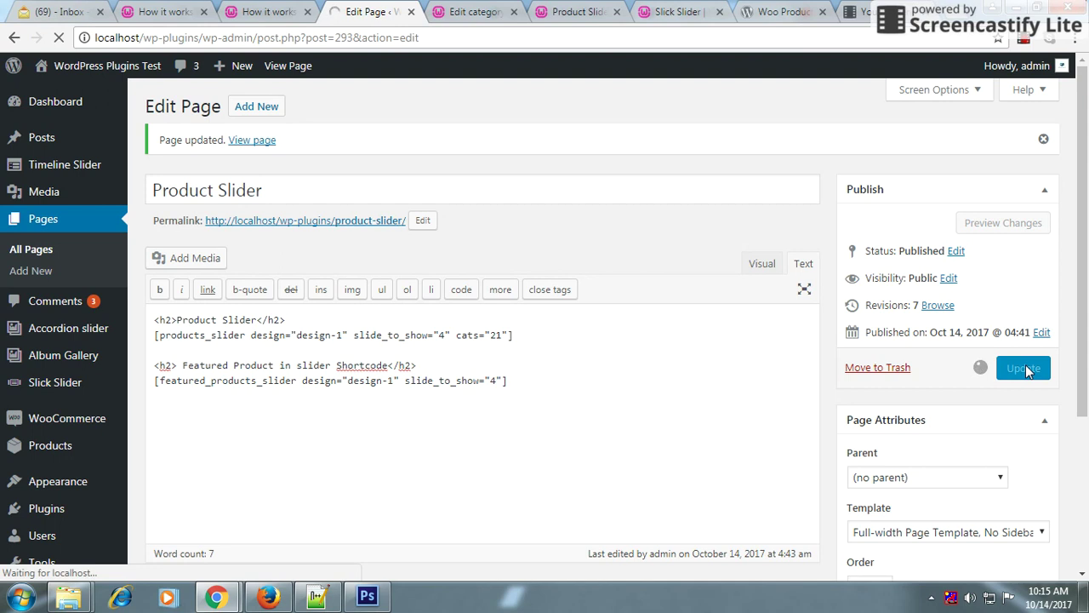
Reload the published page, advance the product slider to check its category filtering, and return to the Clothing category's edit page
left_click(485, 14)
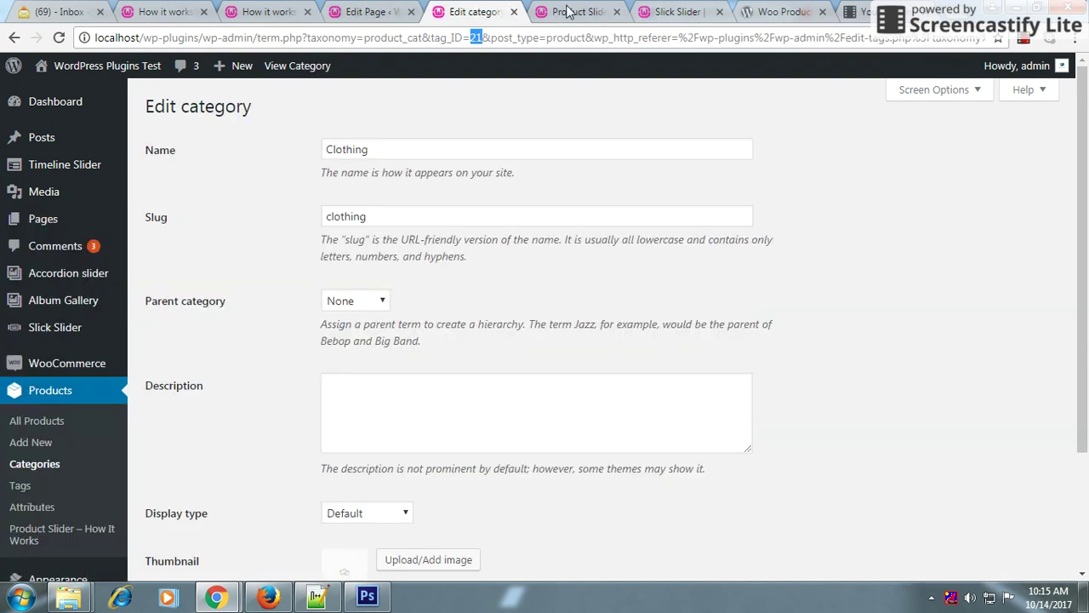
left_click(568, 12)
scroll(672, 78, "up", 3)
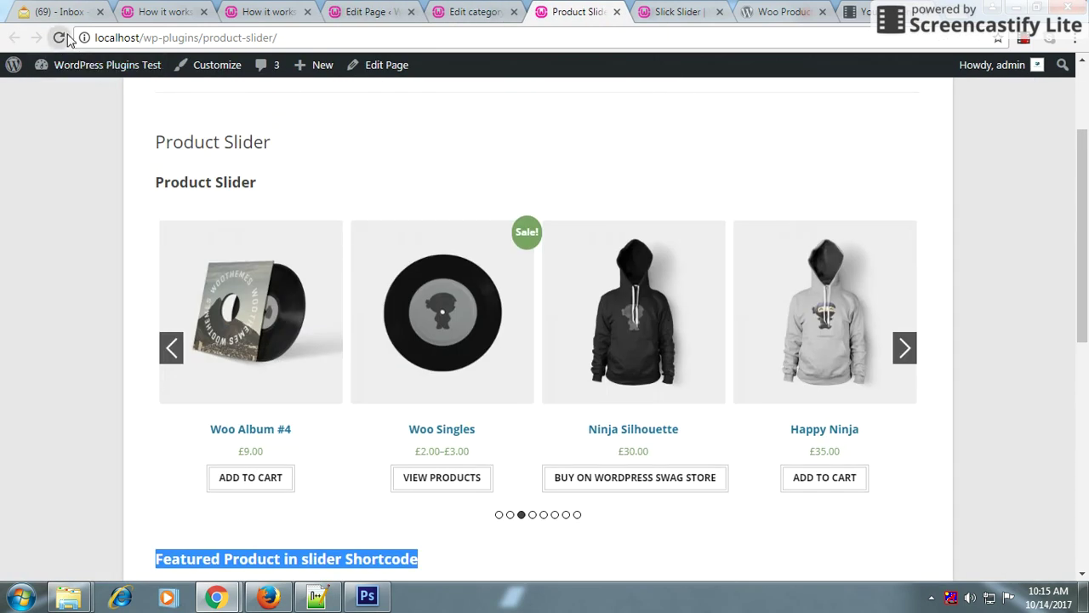
left_click(60, 37)
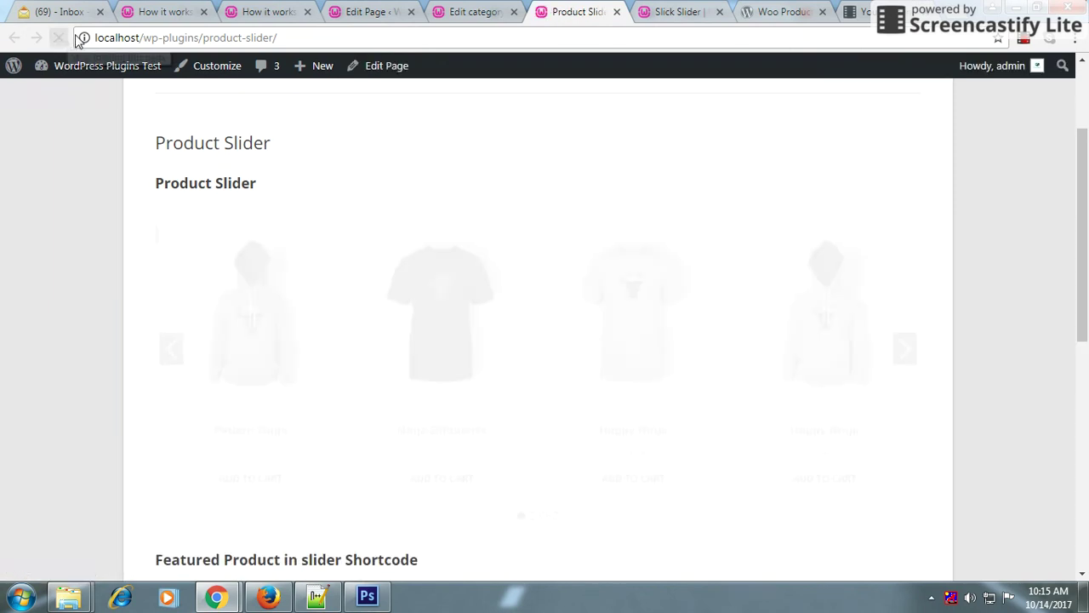
left_click(903, 349)
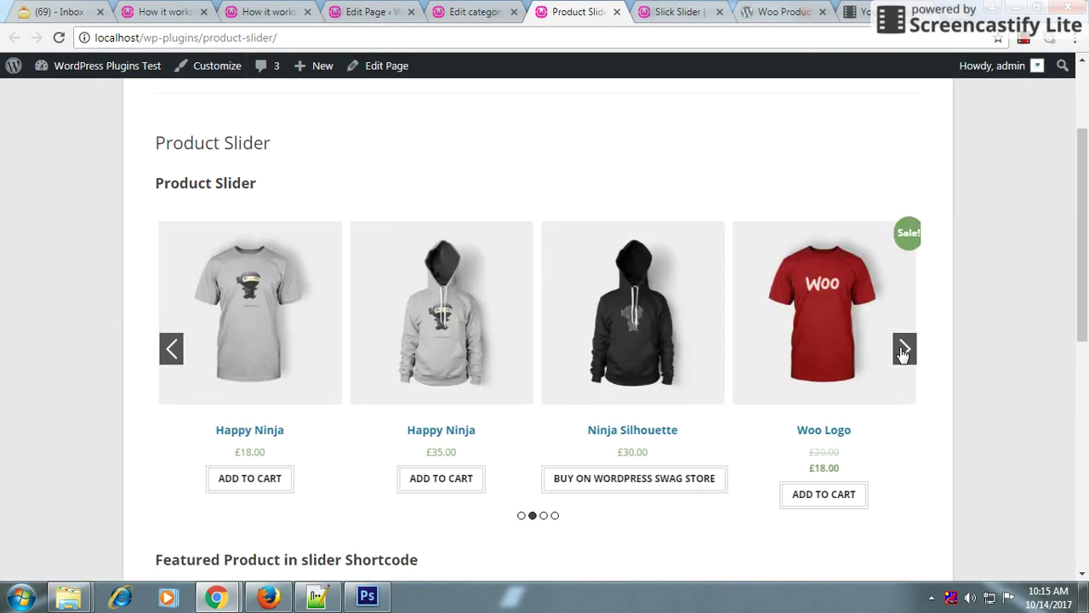
left_click(457, 12)
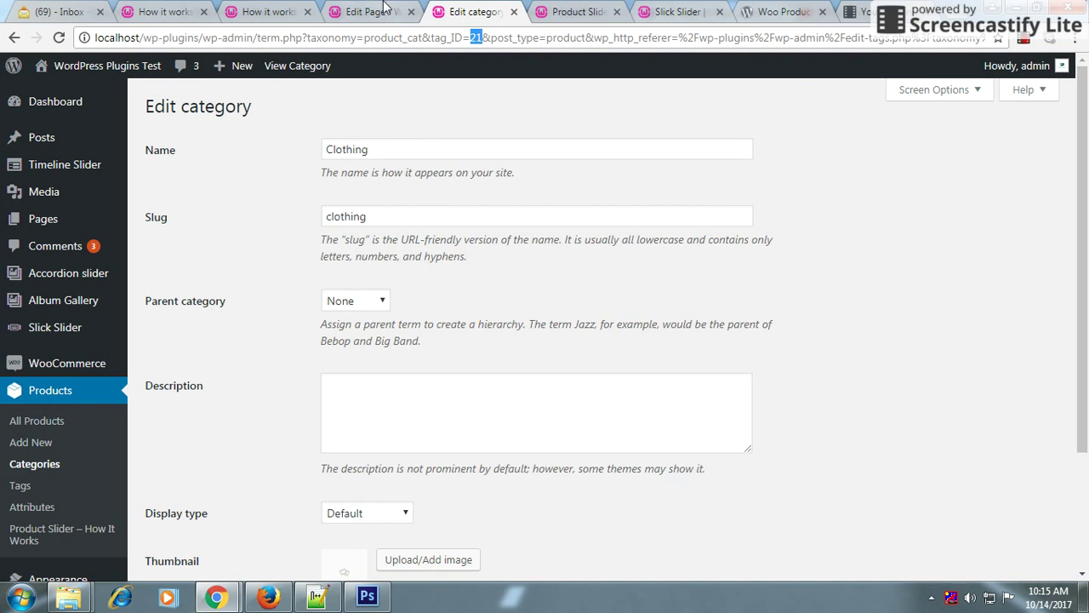
Return to the page editor, extend the first heading to "Product Slider with category where cat ID is 21", and update the page
left_click(385, 10)
left_click(257, 320)
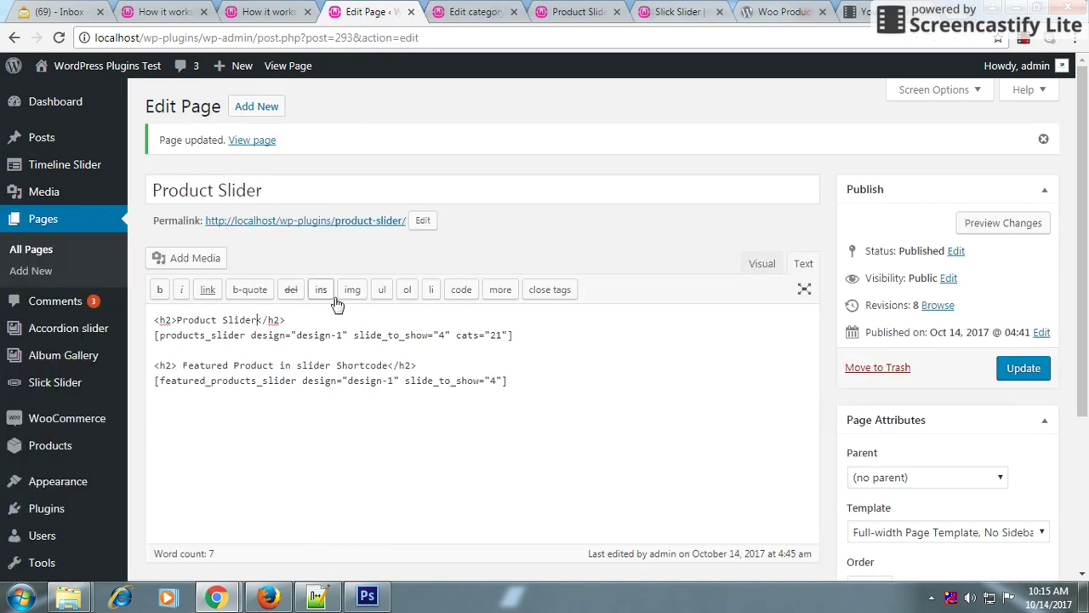
type("with categroy where")
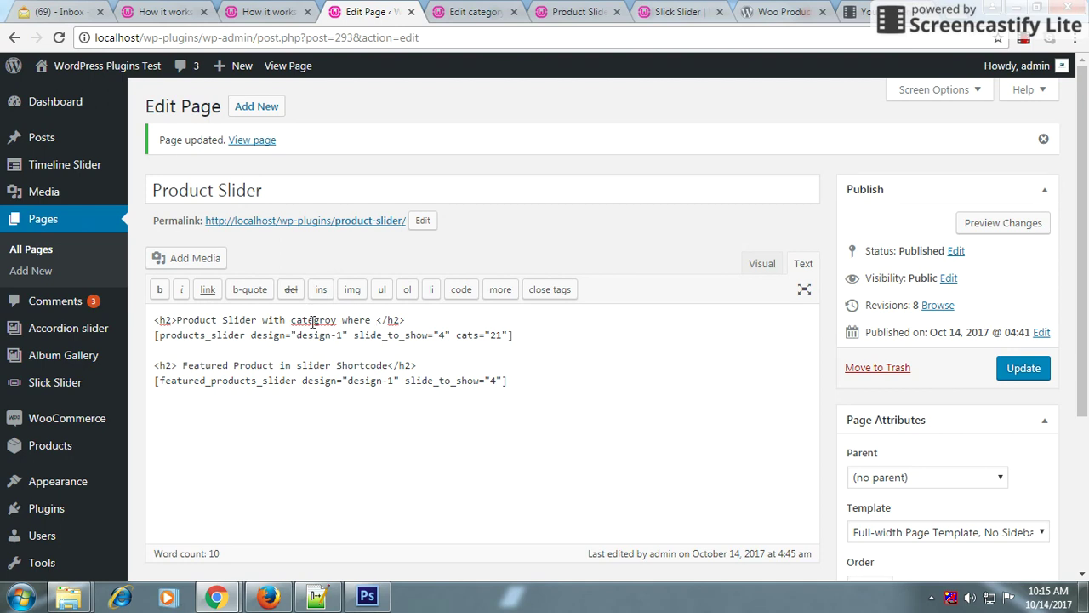
right_click(313, 321)
left_click(343, 332)
type("a")
key("BackSpace")
key("BackSpace")
type("cat  ID is  ")
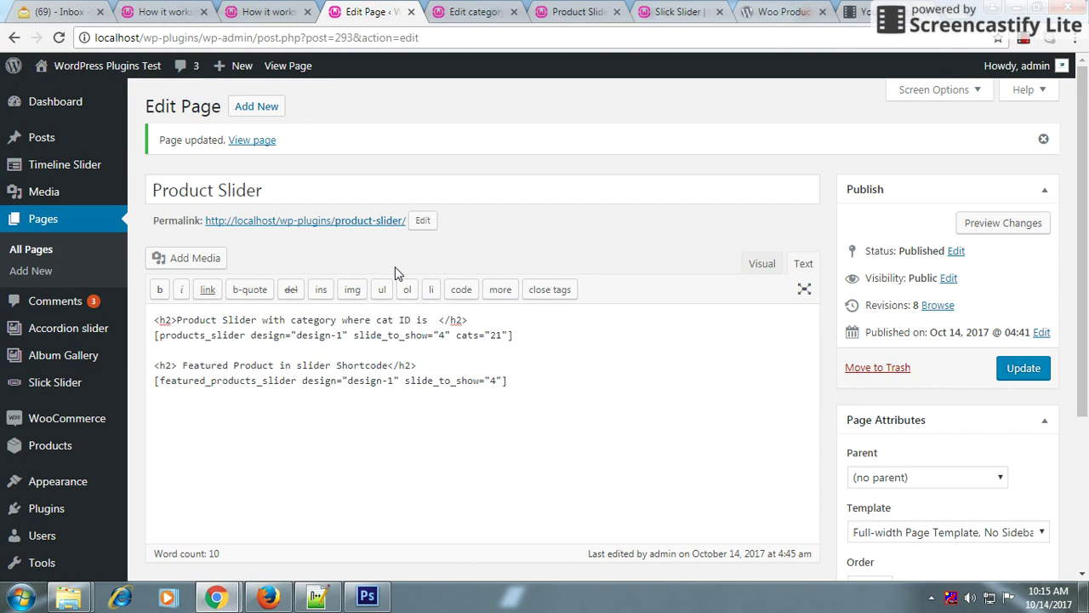
type("21")
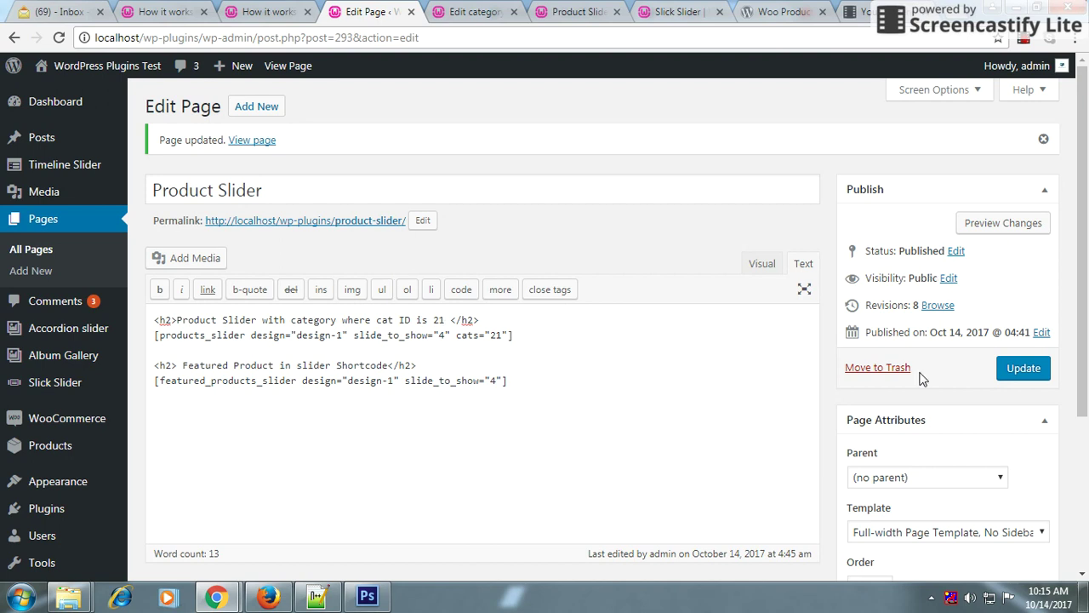
left_click(1024, 368)
Reload the published Product Slider page and advance the category slider through its products to check the new heading and filtering
left_click(477, 12)
left_click(570, 13)
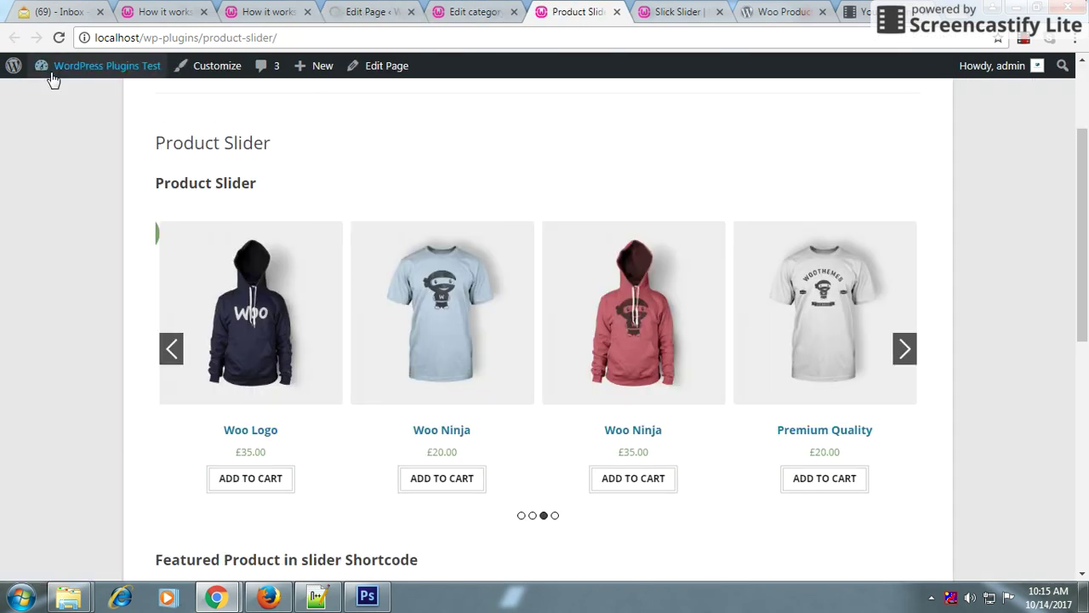
left_click(57, 39)
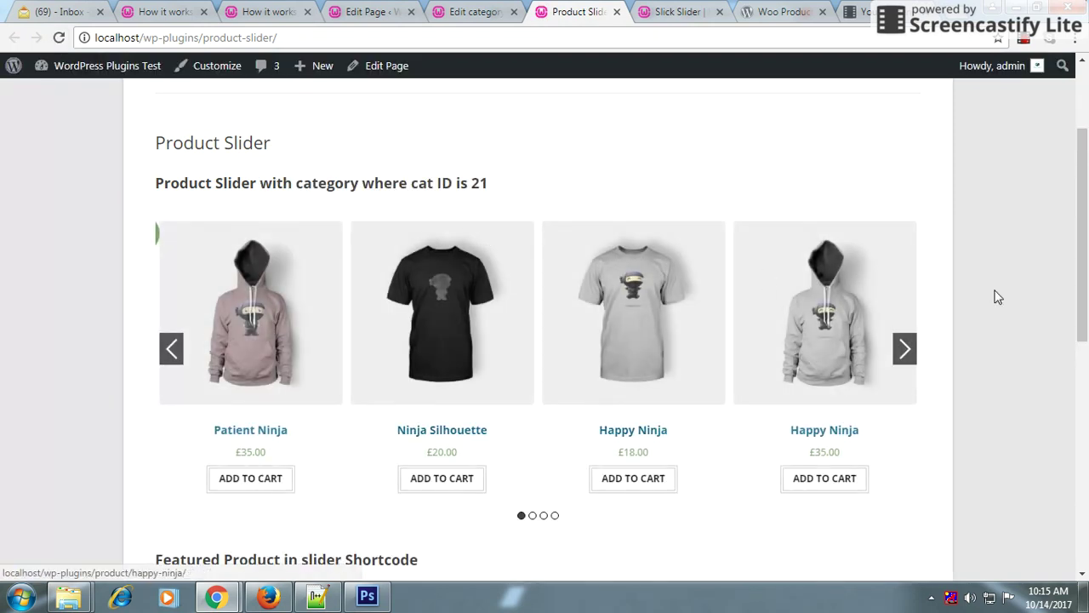
left_click(905, 348)
left_click(905, 348)
left_click(905, 348)
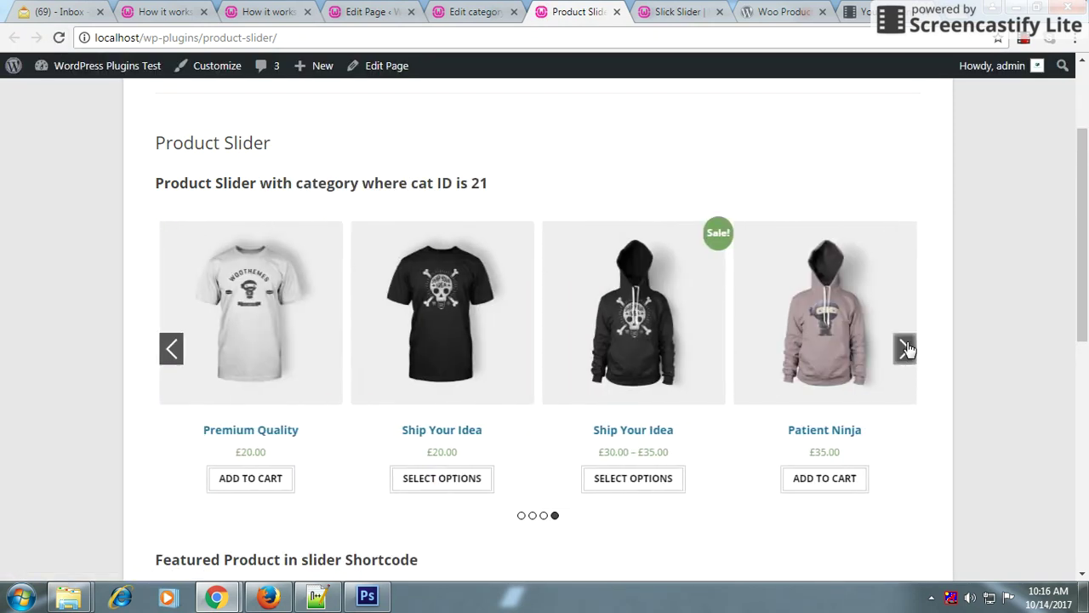
left_click(906, 348)
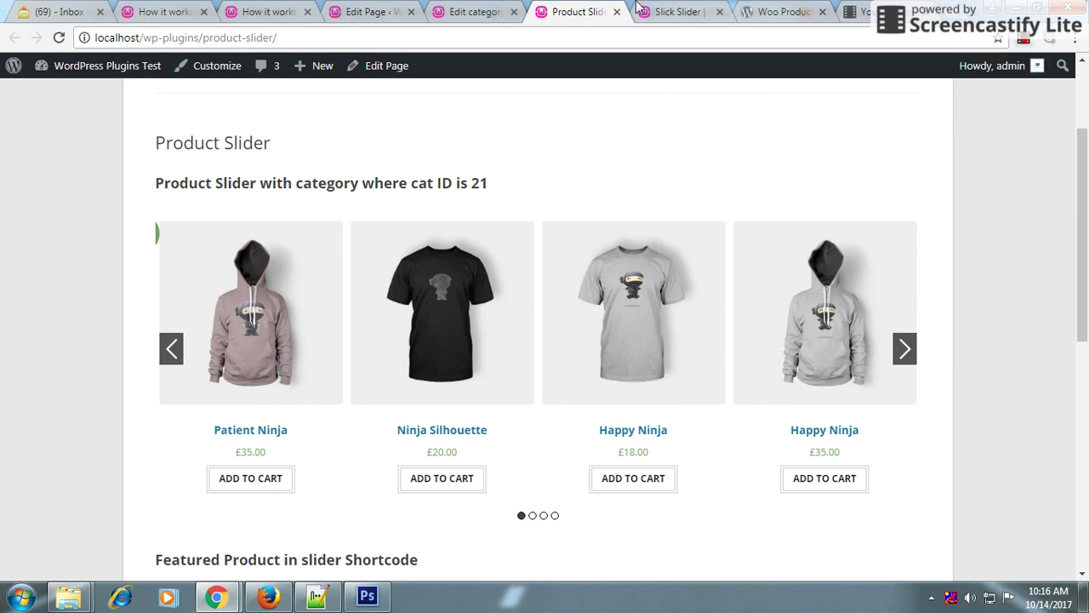
Return to the page editor and add the line "Thank you :)" below the featured_products_slider shortcode
left_click(486, 12)
left_click(384, 14)
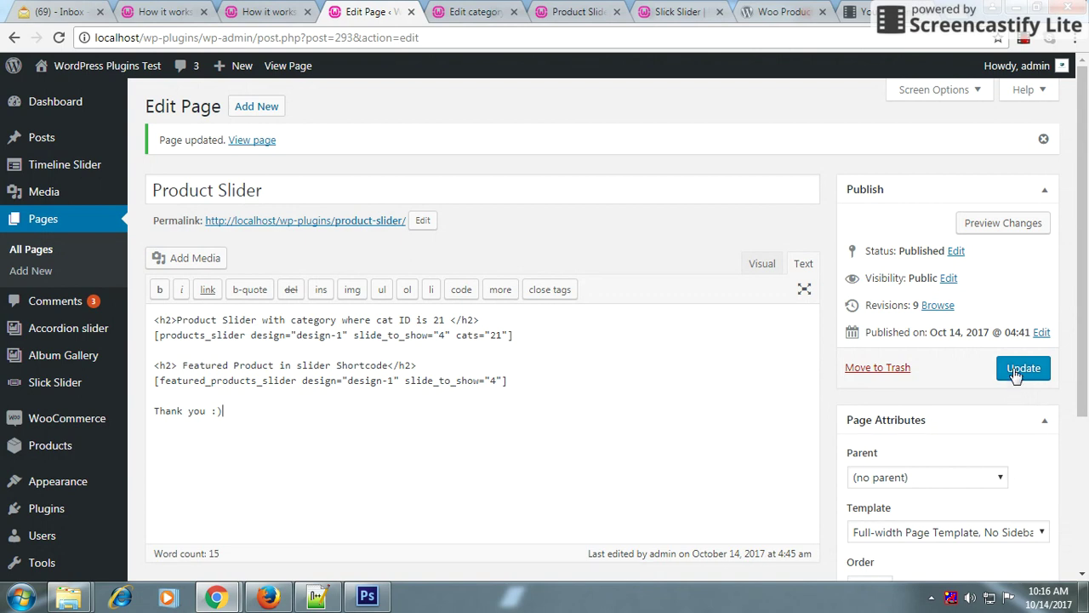
left_click(1023, 42)
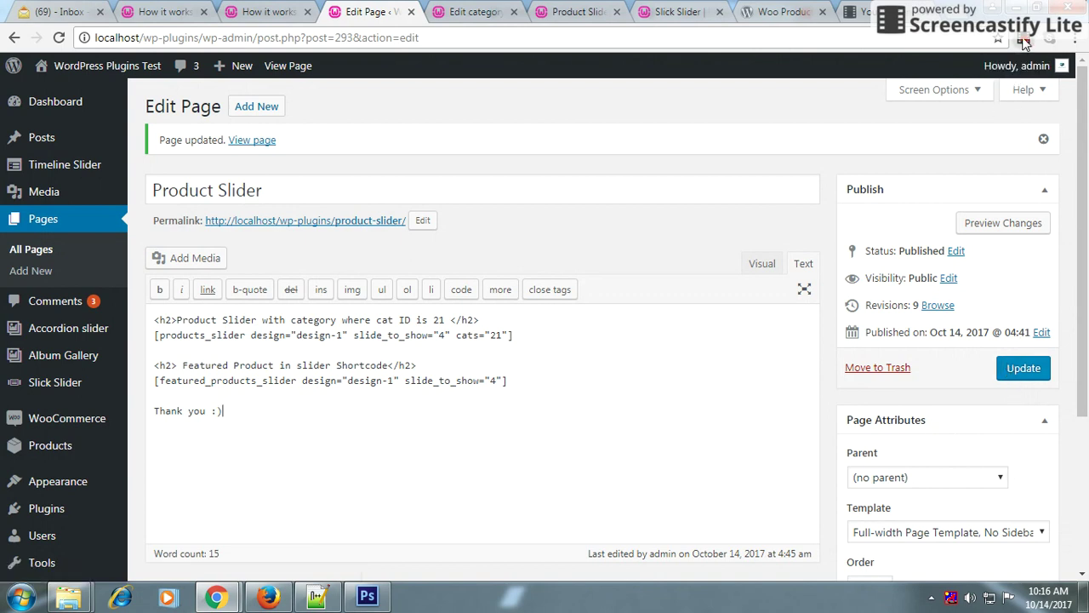